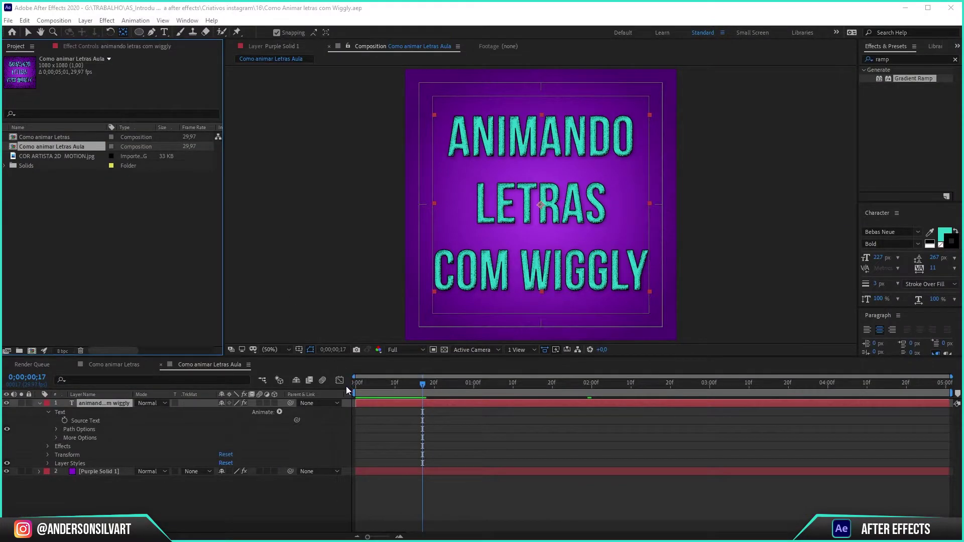
Rewind the Como animar Letras Aula timeline to 0;00;00;00 and deselect the text layer.
{"action": "left_click", "coordinate": [345, 393]}
{"action": "key", "text": "Home"}
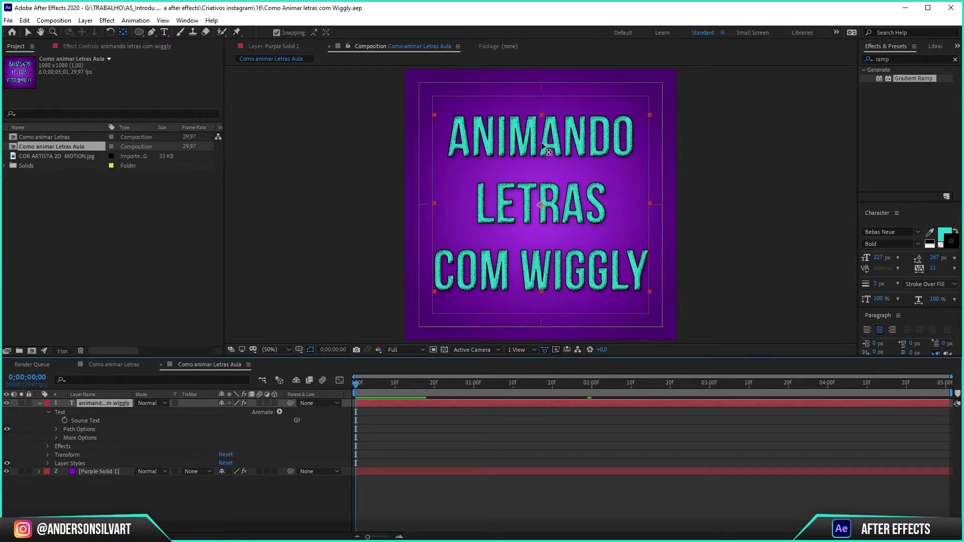
{"action": "left_click", "coordinate": [405, 499]}
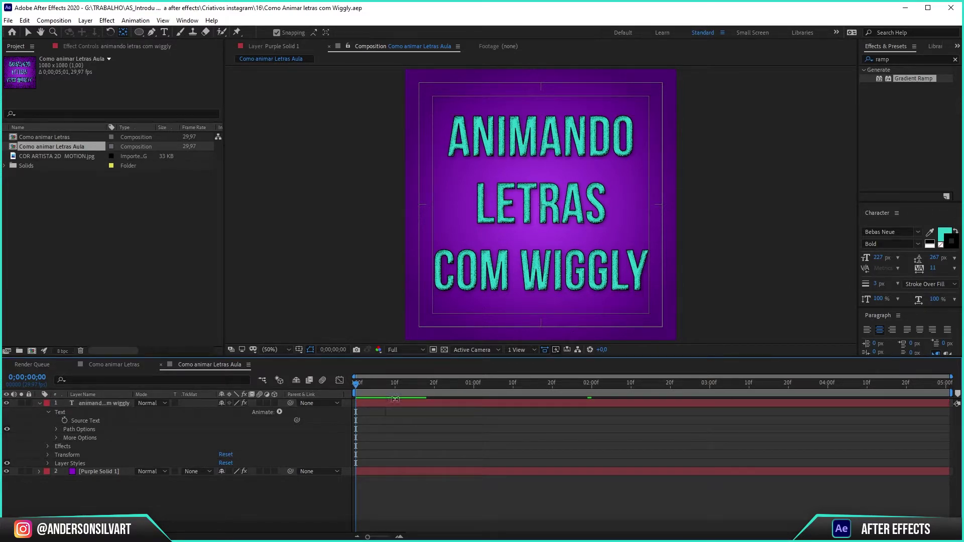
From the text layer's Animate menu, add Position, Scale and Rotation to Animator 1.
{"action": "left_click", "coordinate": [110, 402]}
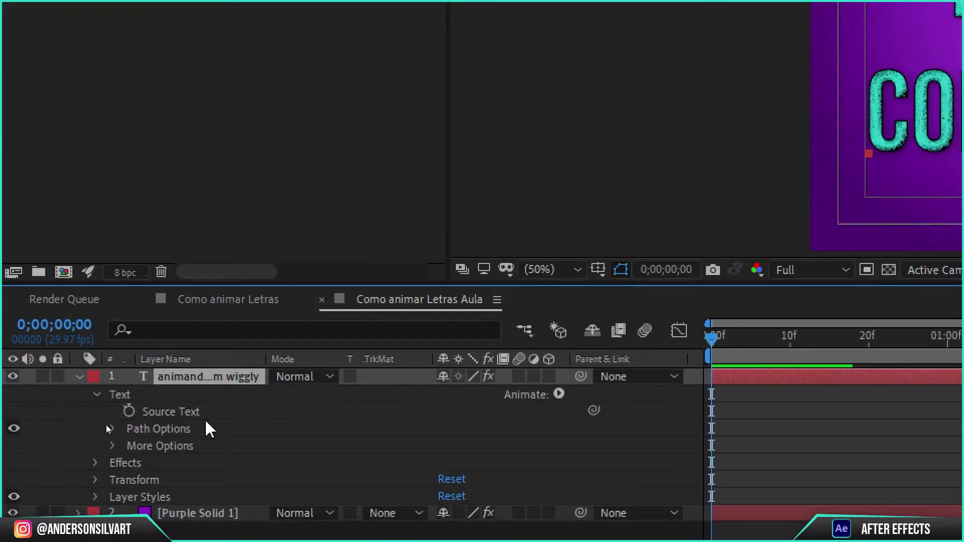
{"action": "left_click", "coordinate": [558, 395]}
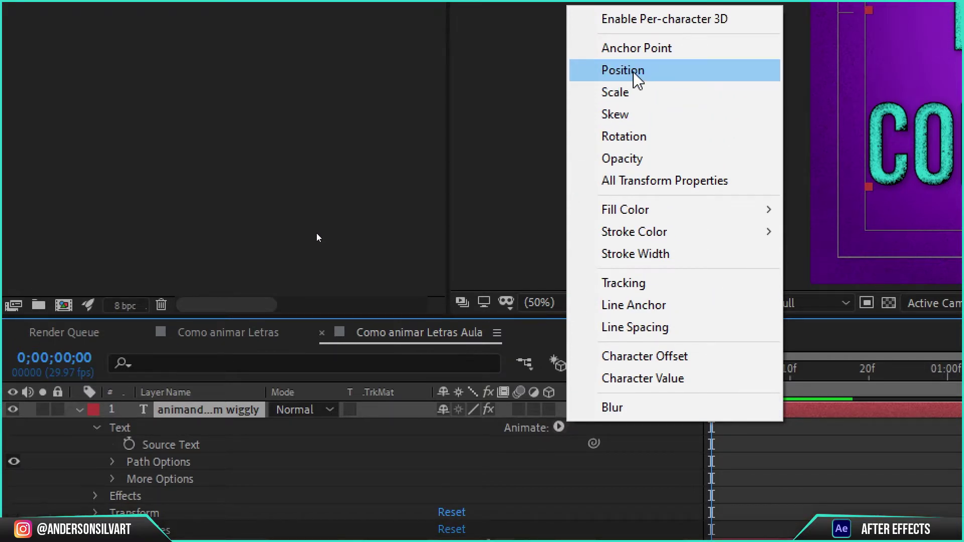
{"action": "left_click", "coordinate": [636, 75]}
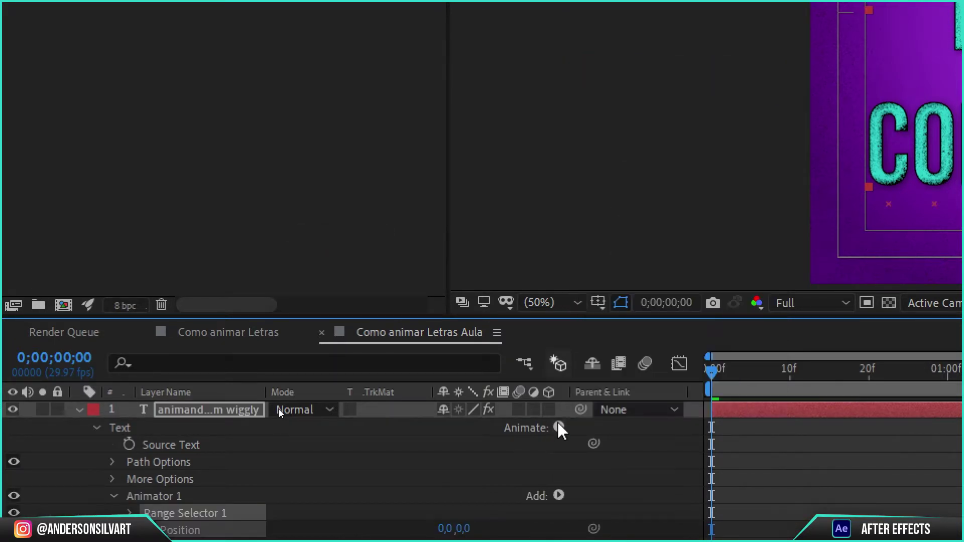
{"action": "left_click", "coordinate": [558, 427]}
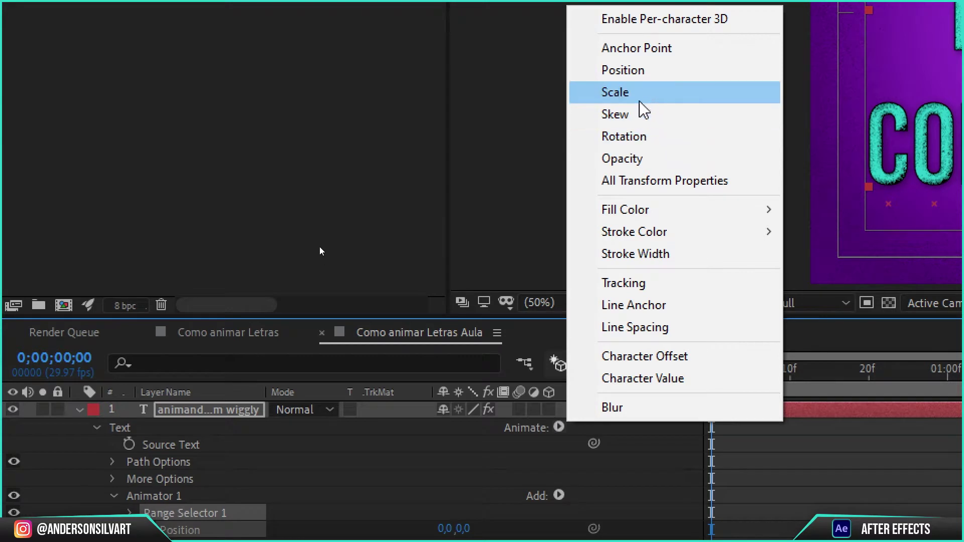
{"action": "left_click", "coordinate": [319, 246]}
{"action": "left_click", "coordinate": [559, 428]}
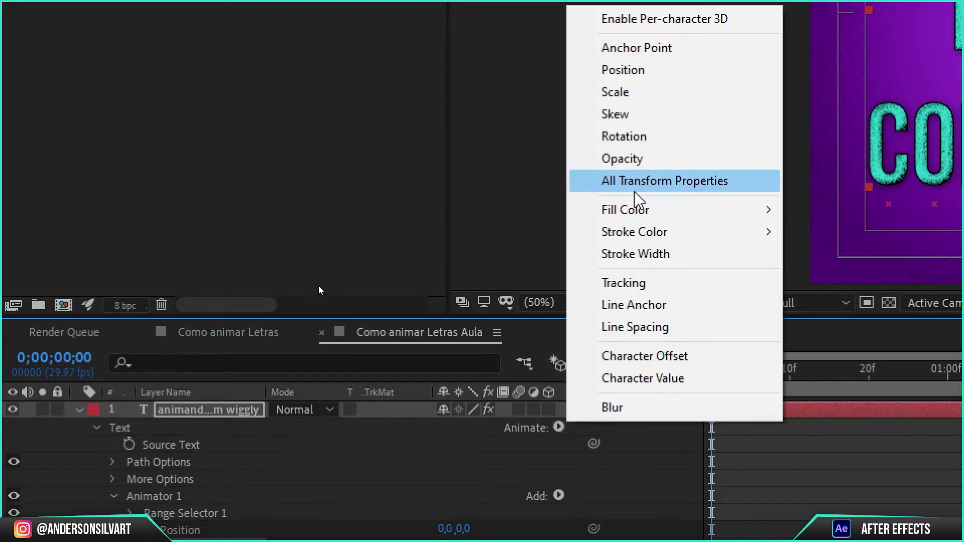
{"action": "left_click", "coordinate": [646, 142]}
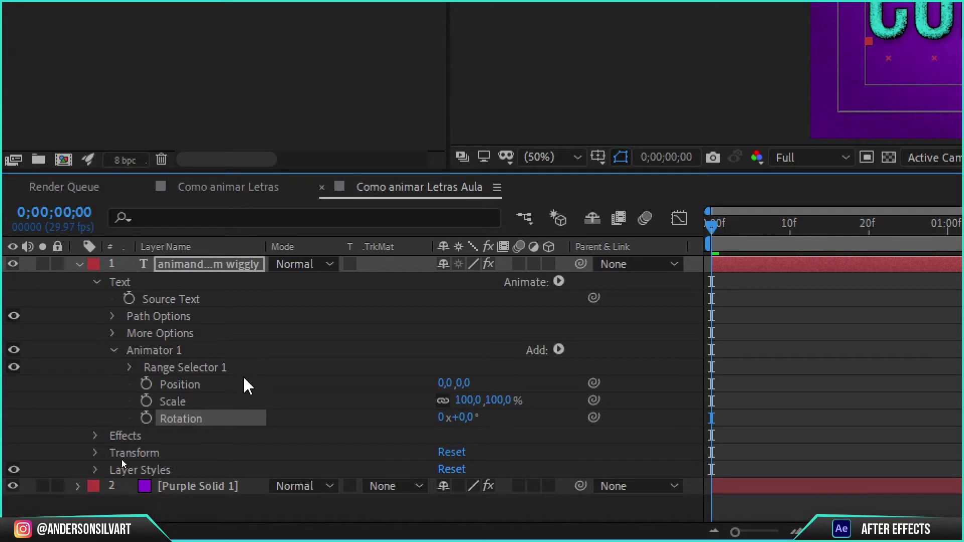
Add a Wiggly Selector to Animator 1.
{"action": "left_click", "coordinate": [558, 350]}
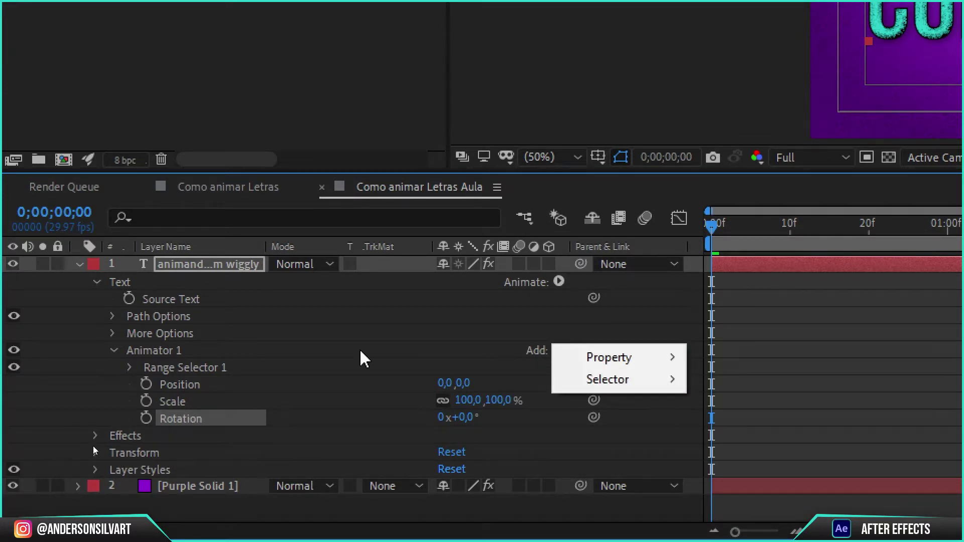
{"action": "mouse_move", "coordinate": [621, 388]}
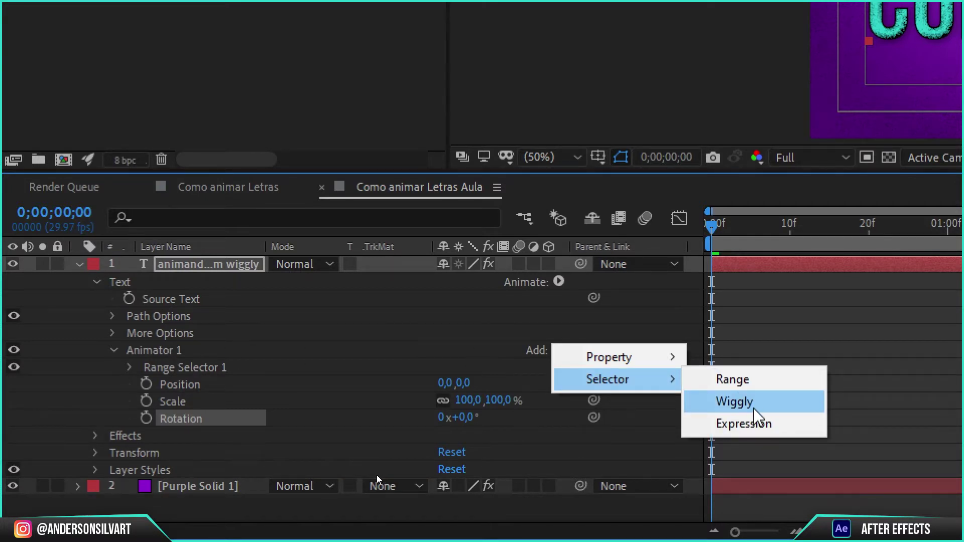
{"action": "left_click", "coordinate": [755, 410]}
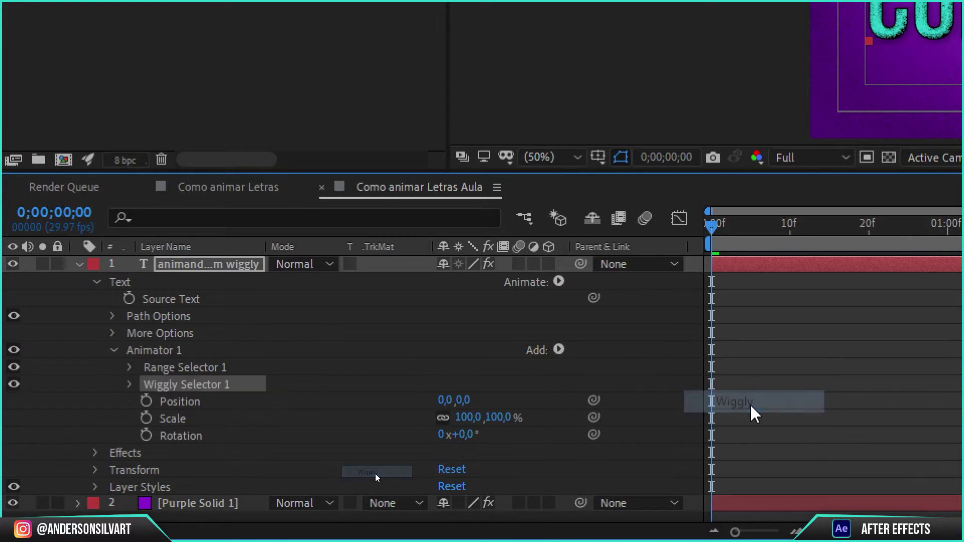
Base the Wiggly Selector on Characters Excluding Spaces, with 5 wiggles/second and 0% correlation.
{"action": "left_click", "coordinate": [129, 385]}
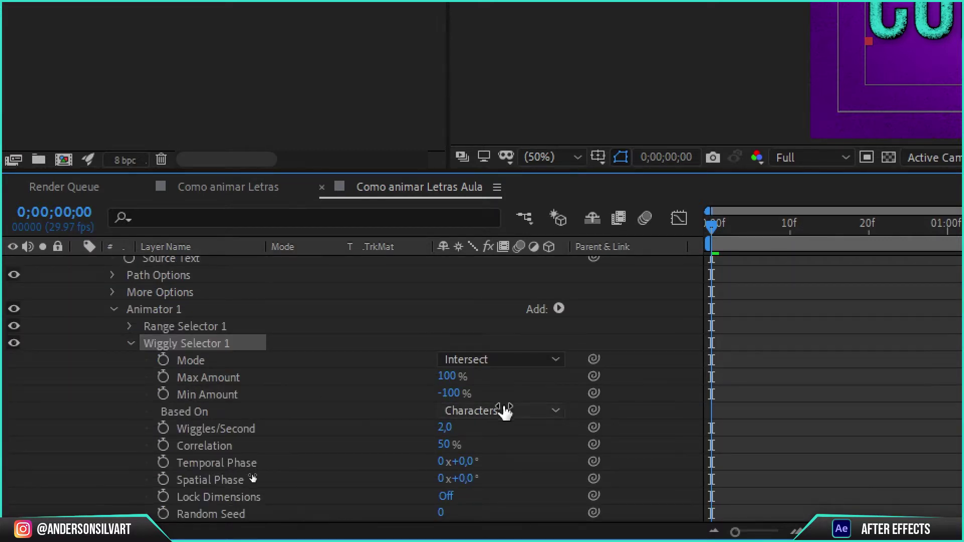
{"action": "left_click", "coordinate": [477, 413]}
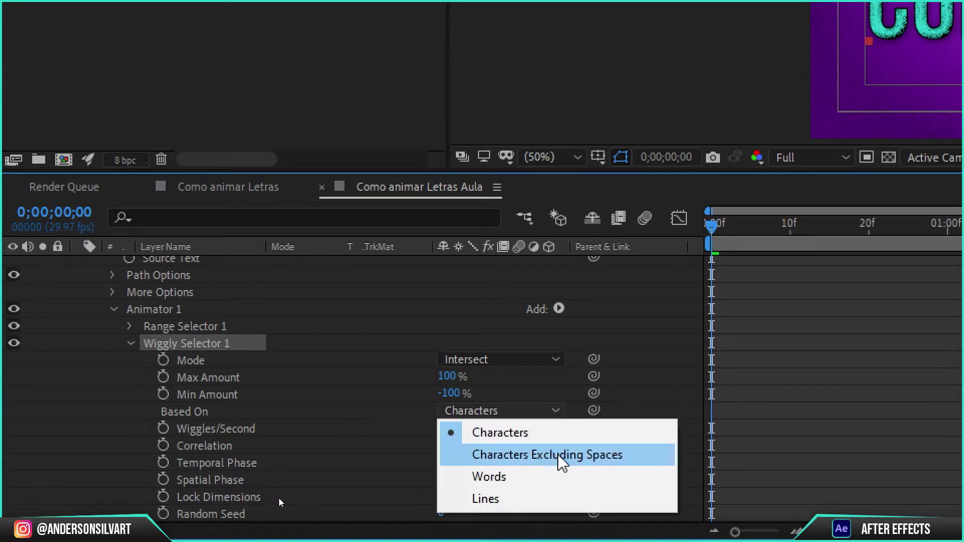
{"action": "left_click", "coordinate": [582, 462]}
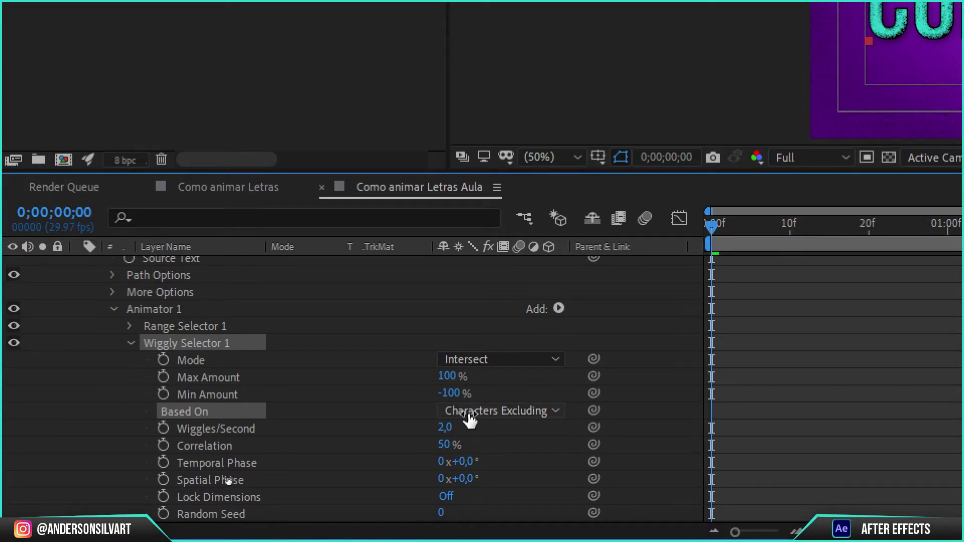
{"action": "left_click", "coordinate": [445, 427]}
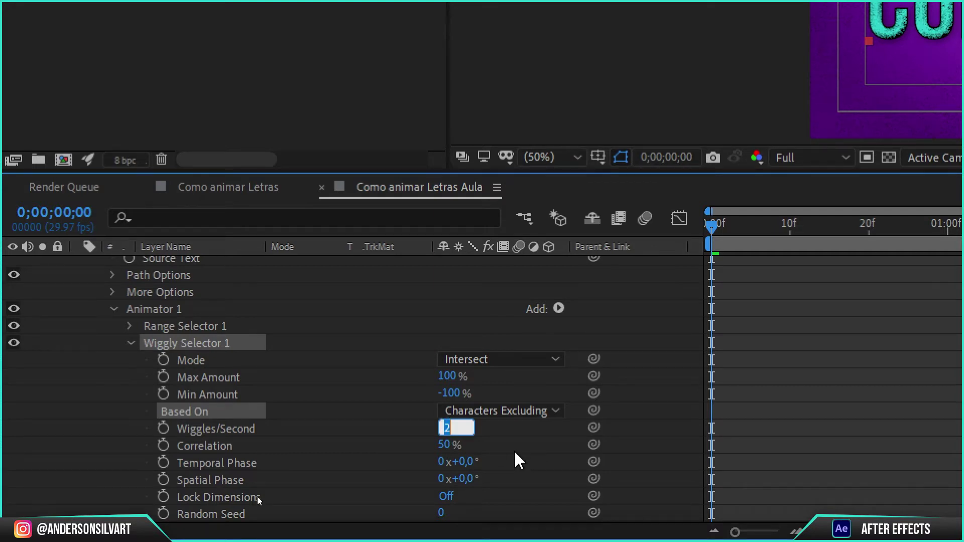
{"action": "type", "text": "5"}
{"action": "left_click_drag", "start_coordinate": [443, 445], "coordinate": [291, 438]}
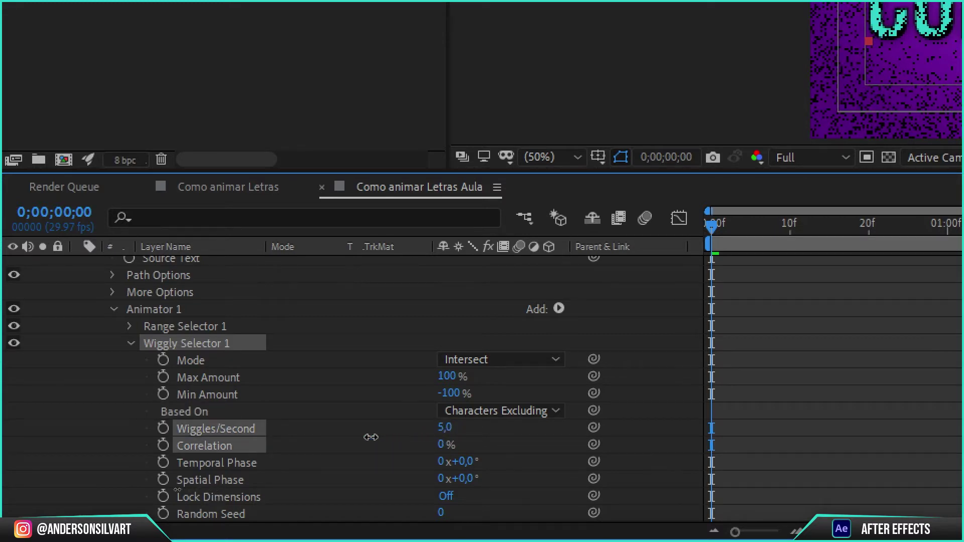
{"action": "left_click", "coordinate": [499, 451]}
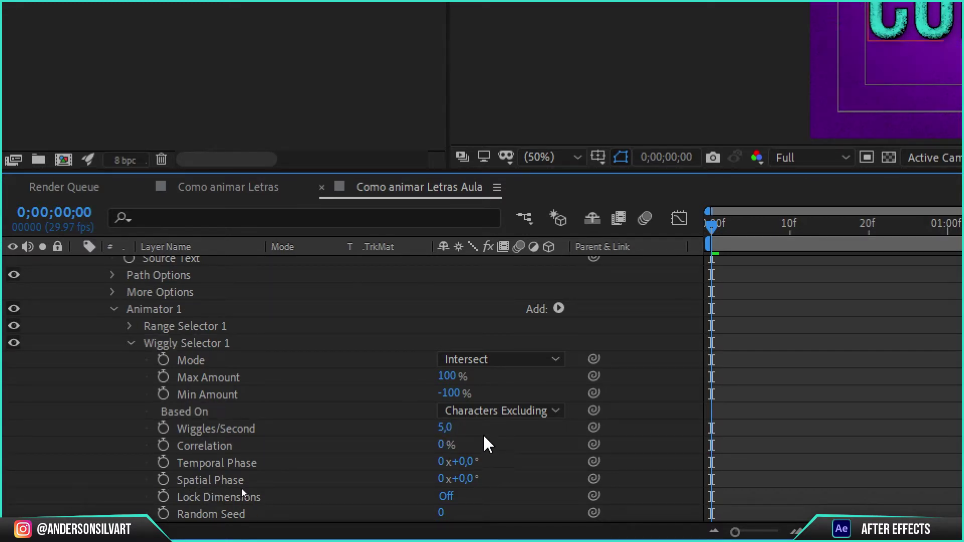
{"action": "scroll", "coordinate": [474, 430], "scroll_direction": "down", "scroll_amount": 3}
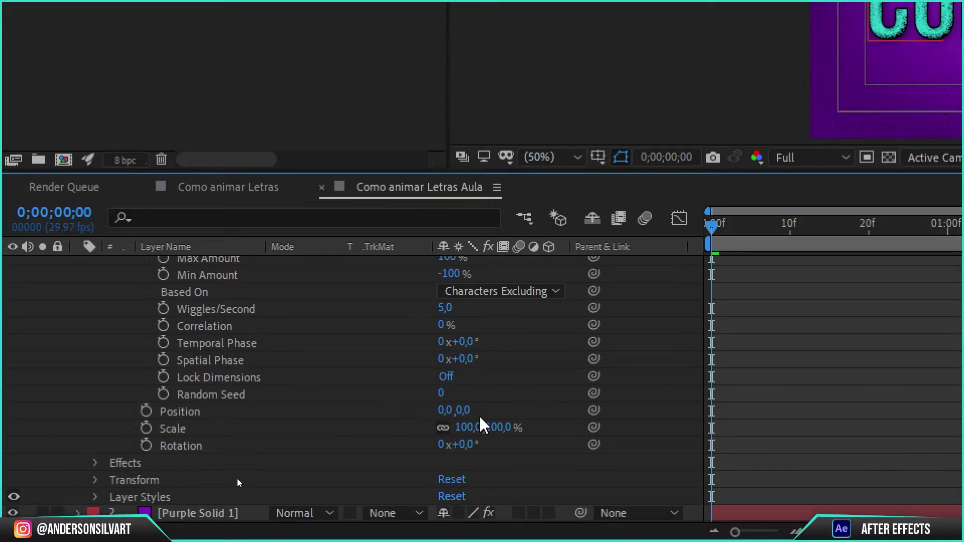
Set Animator 1's Position offset to 0,60.
{"action": "left_click", "coordinate": [462, 410]}
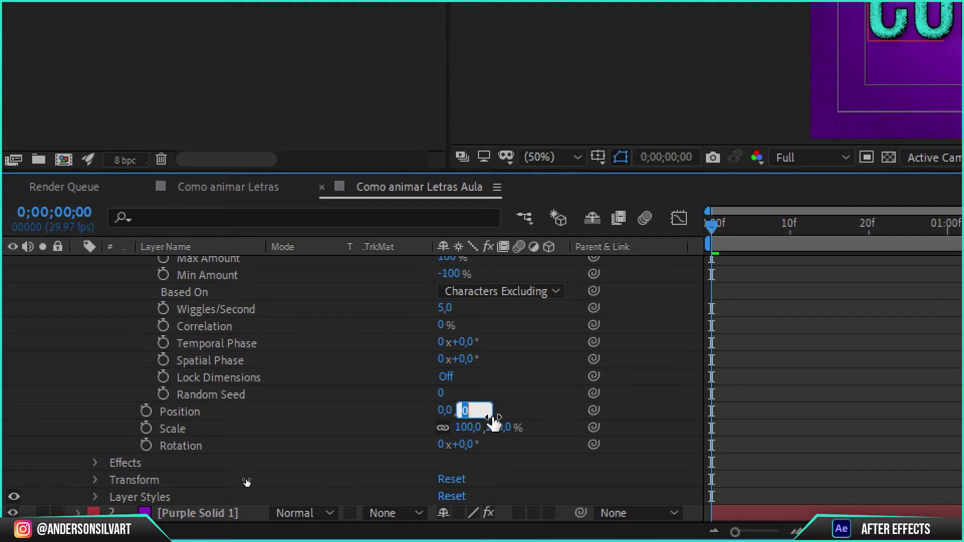
{"action": "type", "text": "25"}
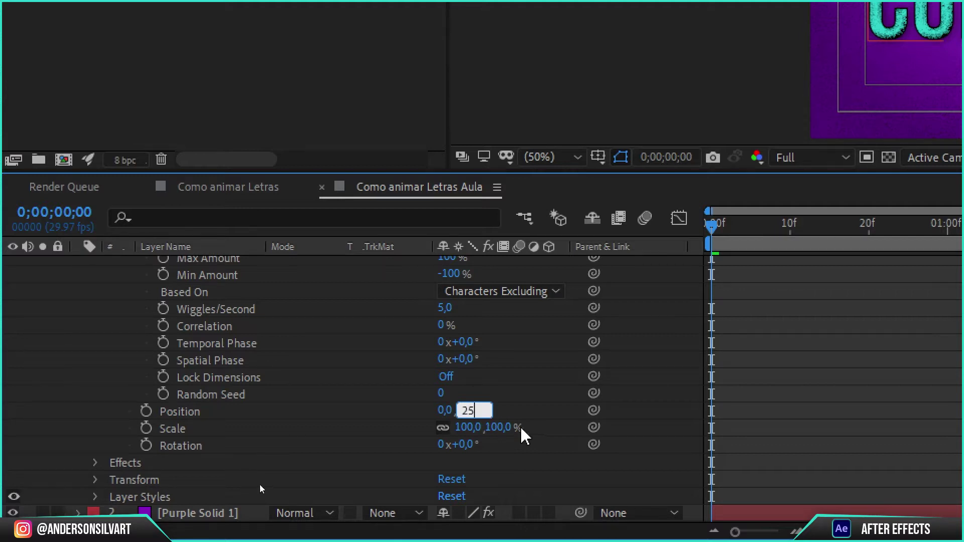
{"action": "left_click", "coordinate": [538, 402]}
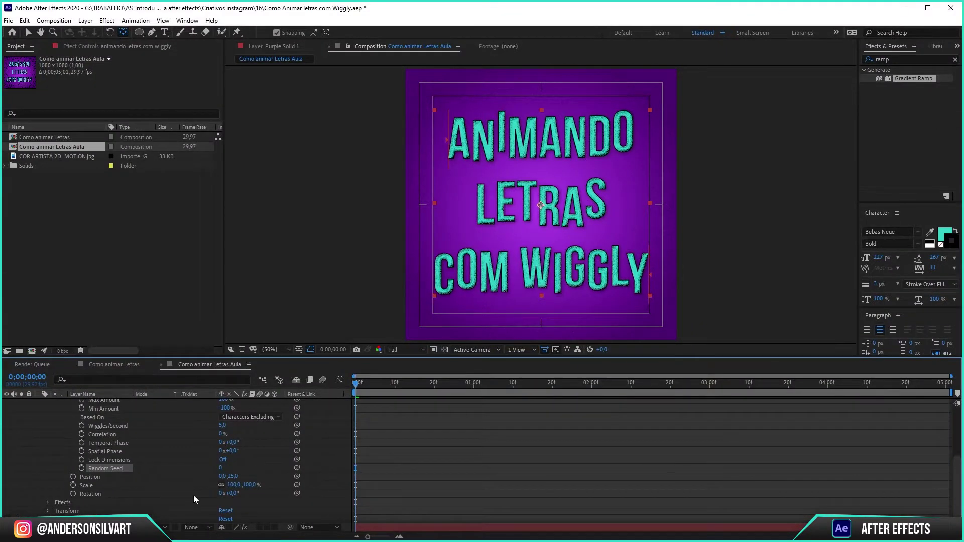
{"action": "left_click_drag", "start_coordinate": [232, 477], "coordinate": [247, 485]}
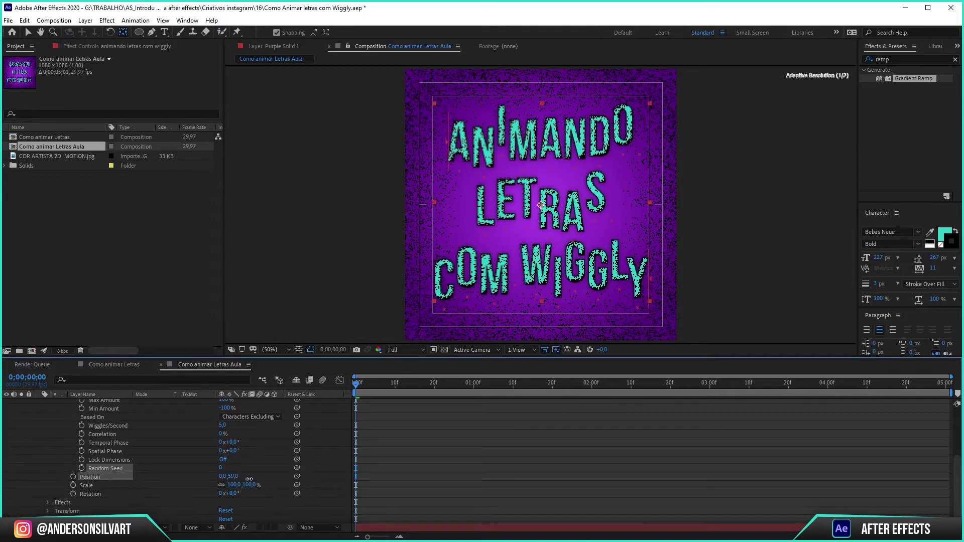
{"action": "left_click", "coordinate": [233, 476]}
{"action": "type", "text": "60"}
{"action": "key", "text": "Return"}
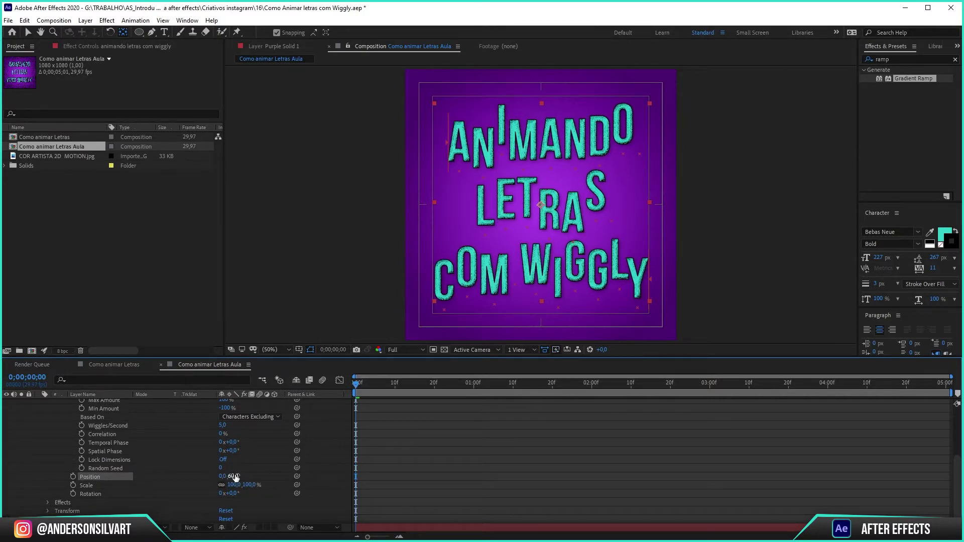
Set Animator 1's Scale to 140% and Rotation to 15°, then preview the wiggle.
{"action": "left_click_drag", "start_coordinate": [251, 485], "coordinate": [269, 484]}
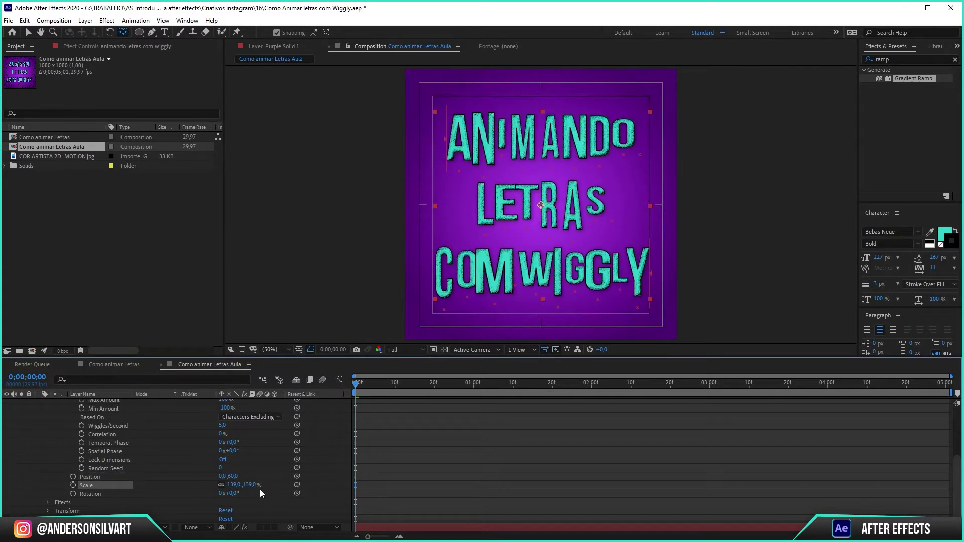
{"action": "left_click", "coordinate": [249, 485]}
{"action": "key", "text": "Return"}
{"action": "left_click_drag", "start_coordinate": [233, 492], "coordinate": [241, 501]}
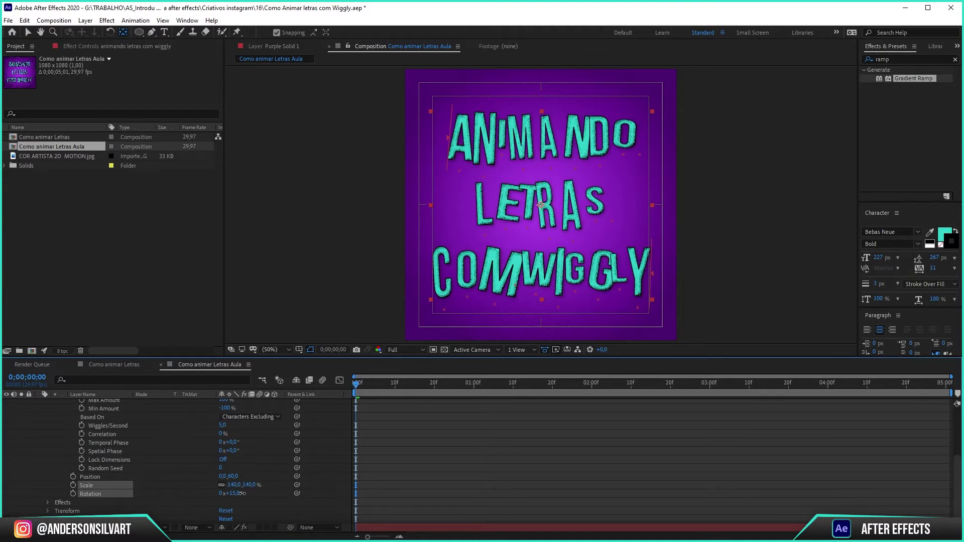
{"action": "left_click", "coordinate": [234, 494]}
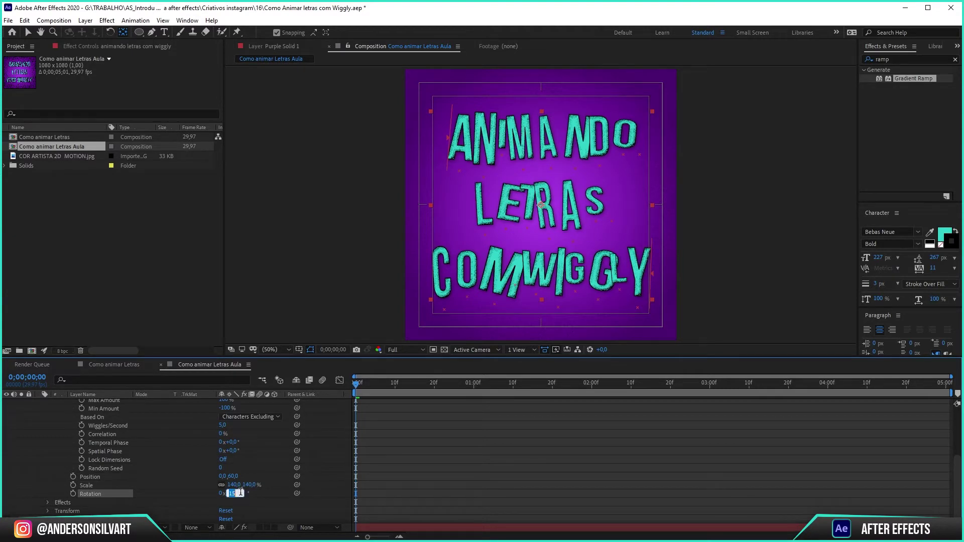
{"action": "left_click", "coordinate": [254, 493]}
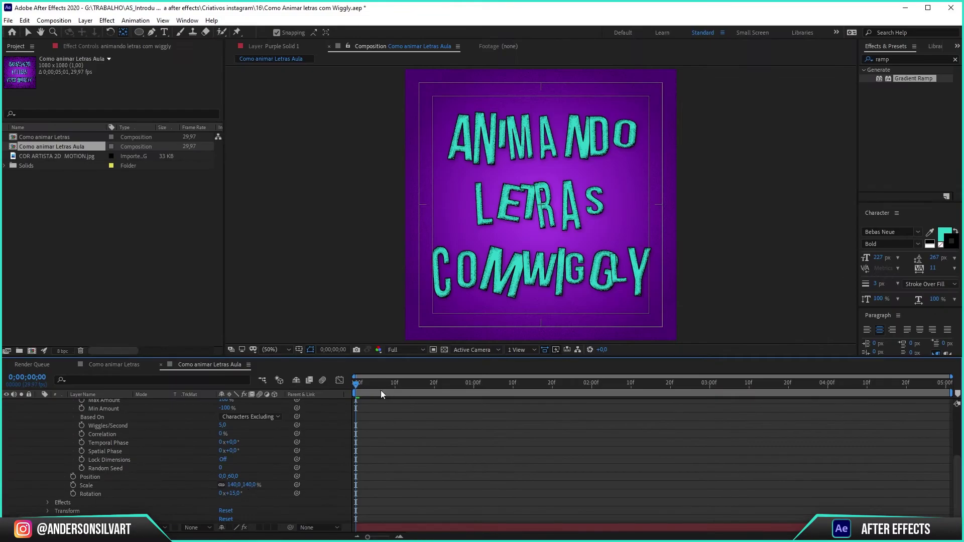
{"action": "key", "text": "space"}
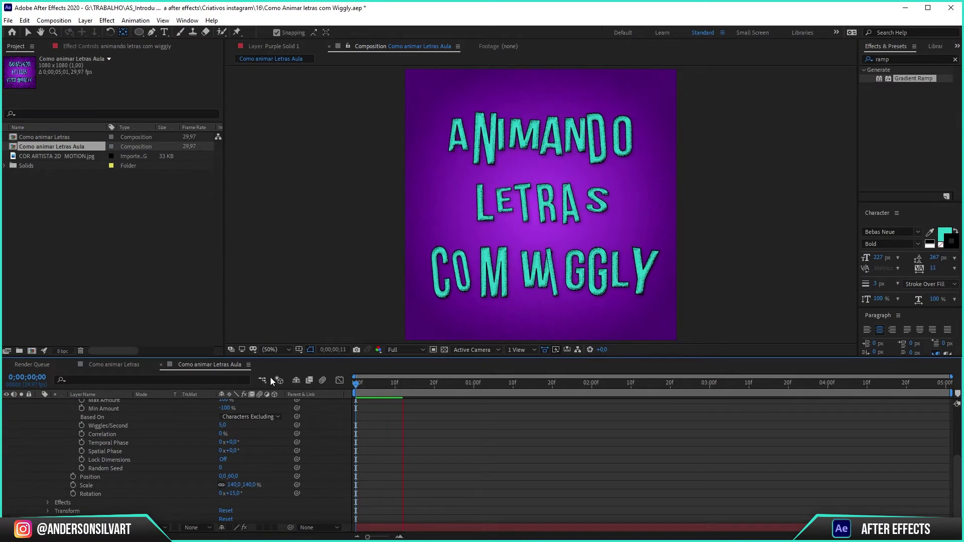
Lower the animator Scale to 110% and preview from the start.
{"action": "left_click", "coordinate": [250, 485]}
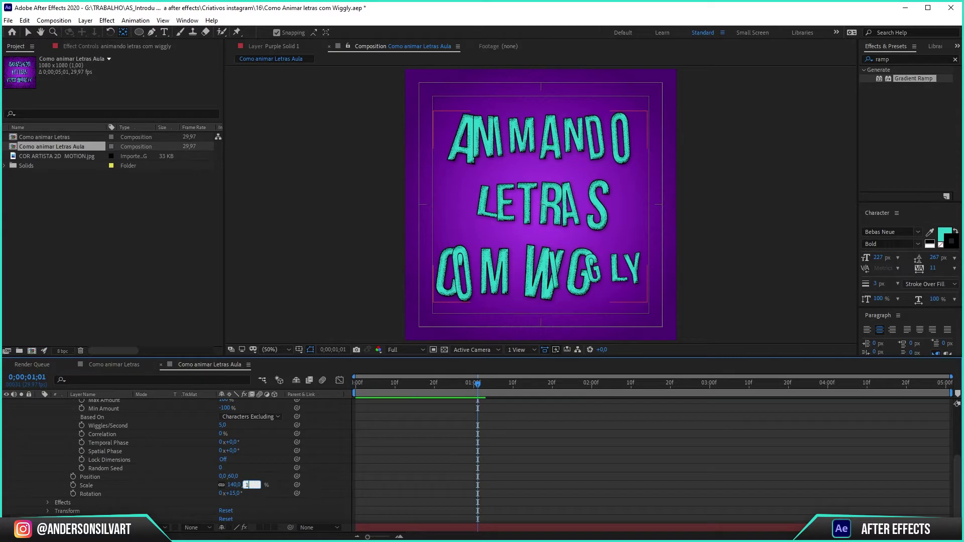
{"action": "key", "text": "Return"}
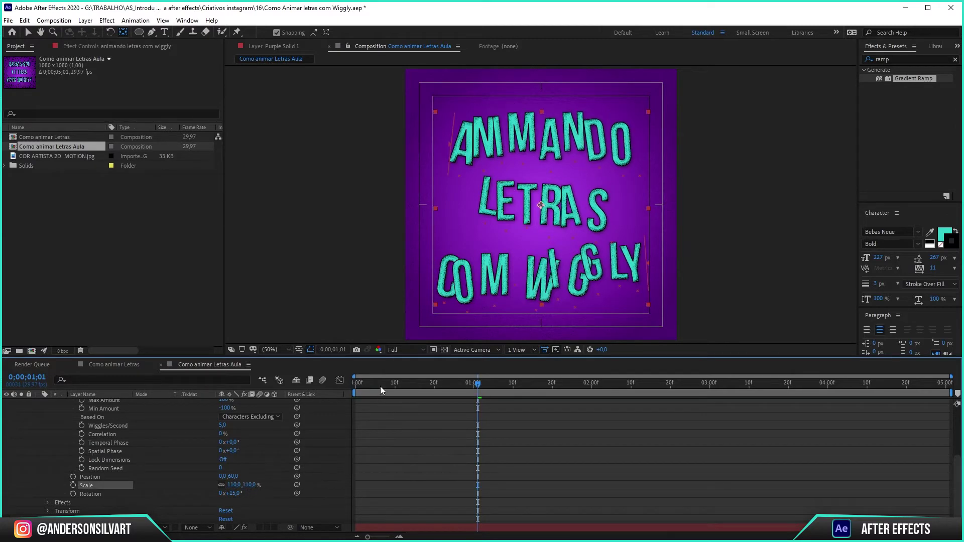
{"action": "key", "text": "Home"}
{"action": "key", "text": "space"}
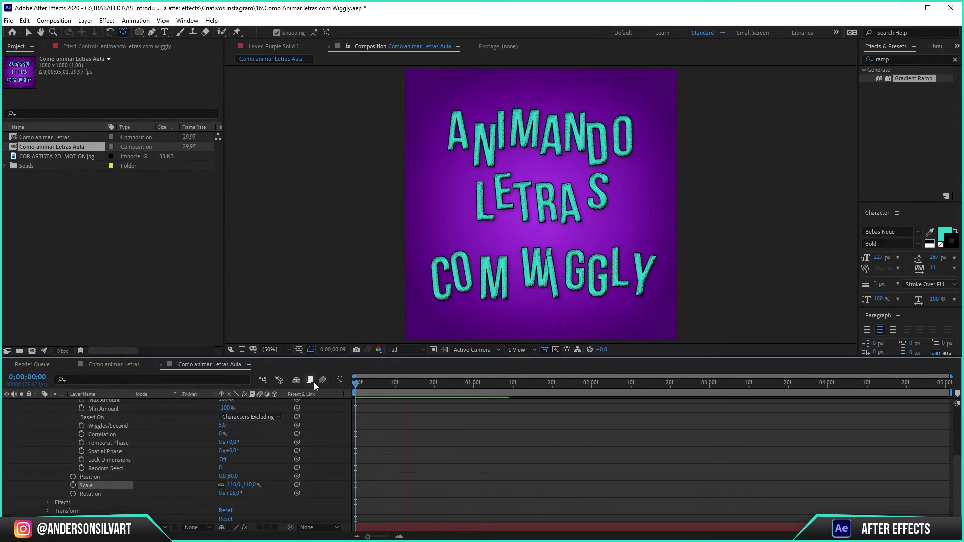
{"action": "key", "text": "space"}
Set Wiggly Selector Wiggles/Second to 3 and preview the gentler jitter from the start.
{"action": "left_click", "coordinate": [221, 426]}
{"action": "type", "text": "3"}
{"action": "key", "text": "Return"}
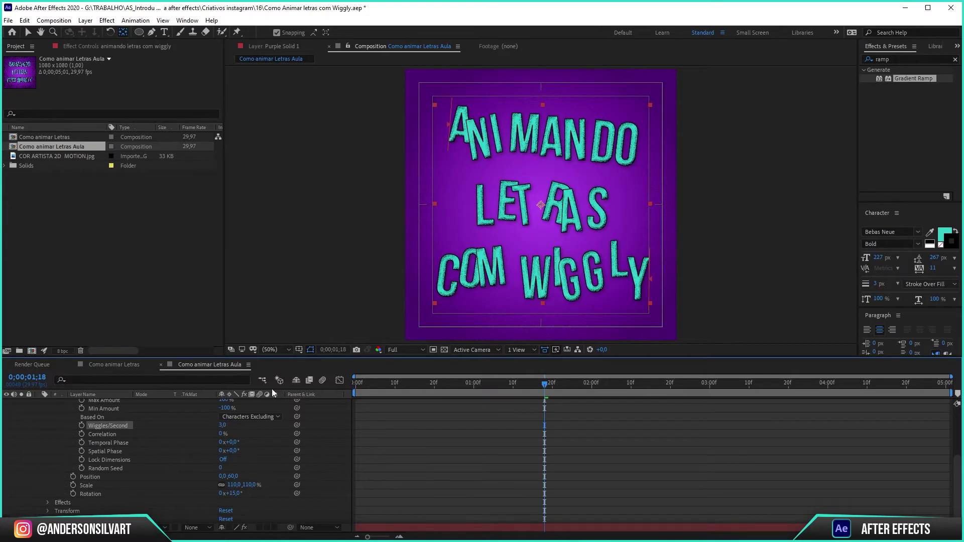
{"action": "key", "text": "Home"}
{"action": "key", "text": "space"}
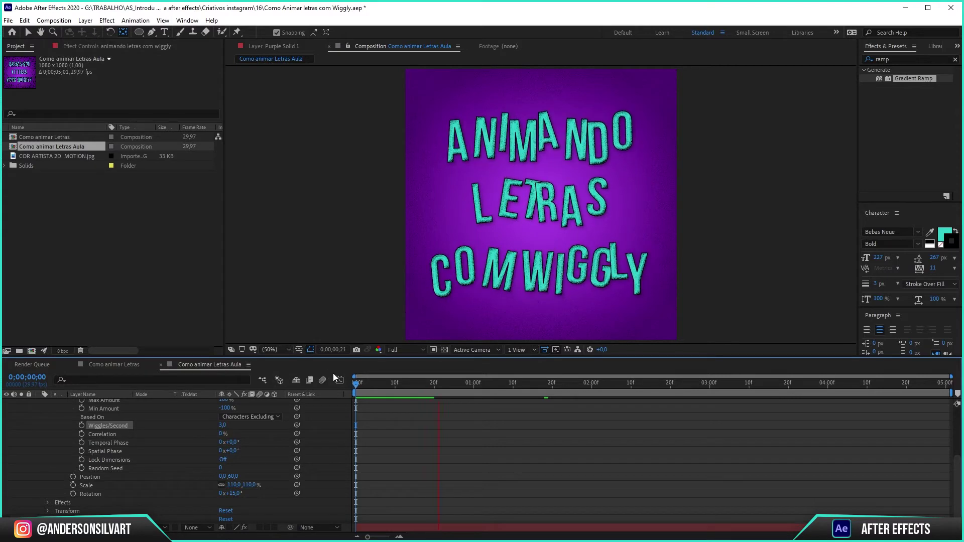
{"action": "key", "text": "space"}
{"action": "key", "text": "space"}
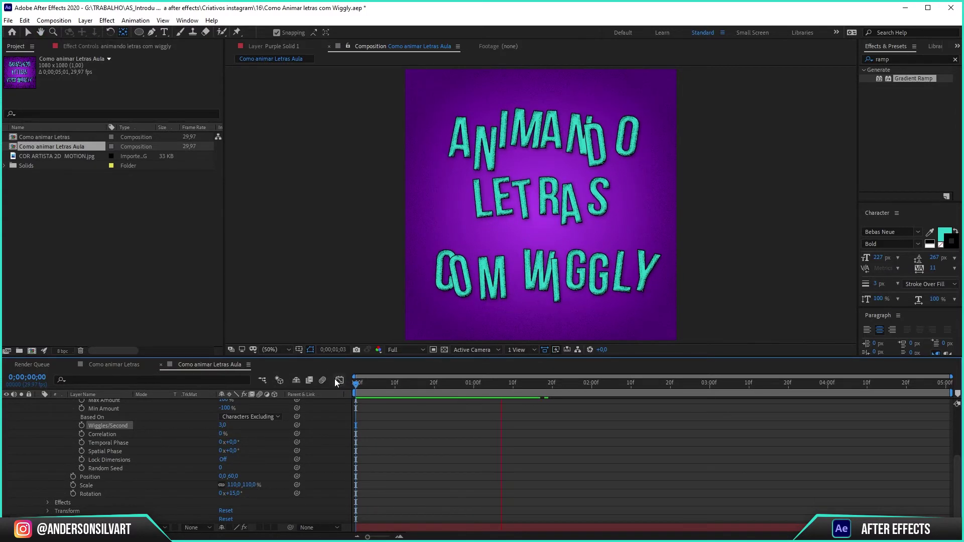
{"action": "left_click", "coordinate": [379, 382]}
{"action": "left_click", "coordinate": [360, 384]}
{"action": "key", "text": "space"}
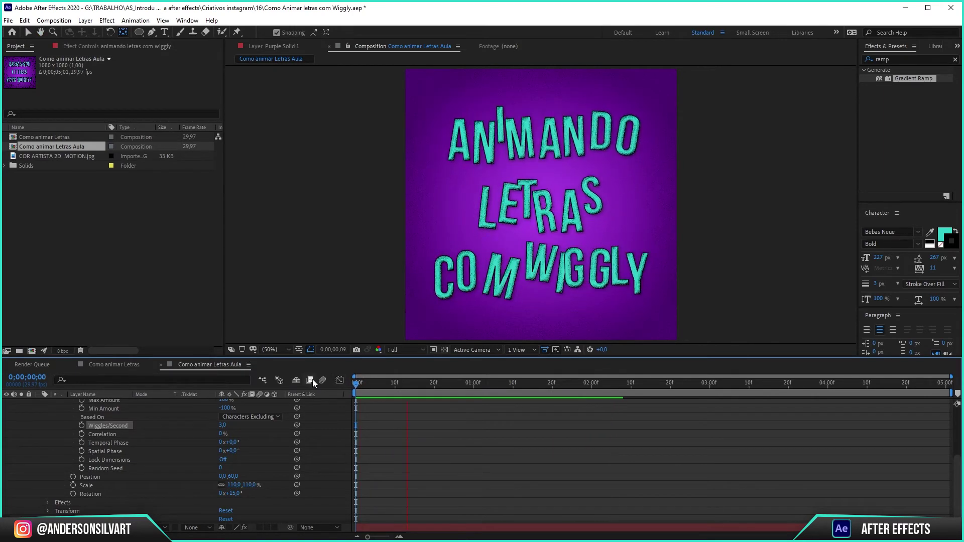
{"action": "key", "text": "space"}
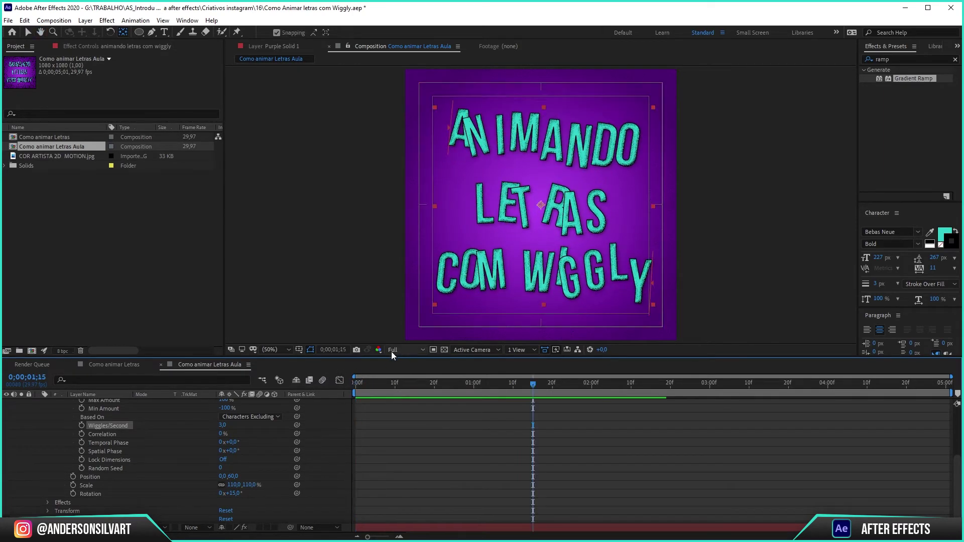
Under the text's More Options, set Grouping Alignment to 0, 30%.
{"action": "scroll", "coordinate": [91, 437], "scroll_direction": "up", "scroll_amount": 3}
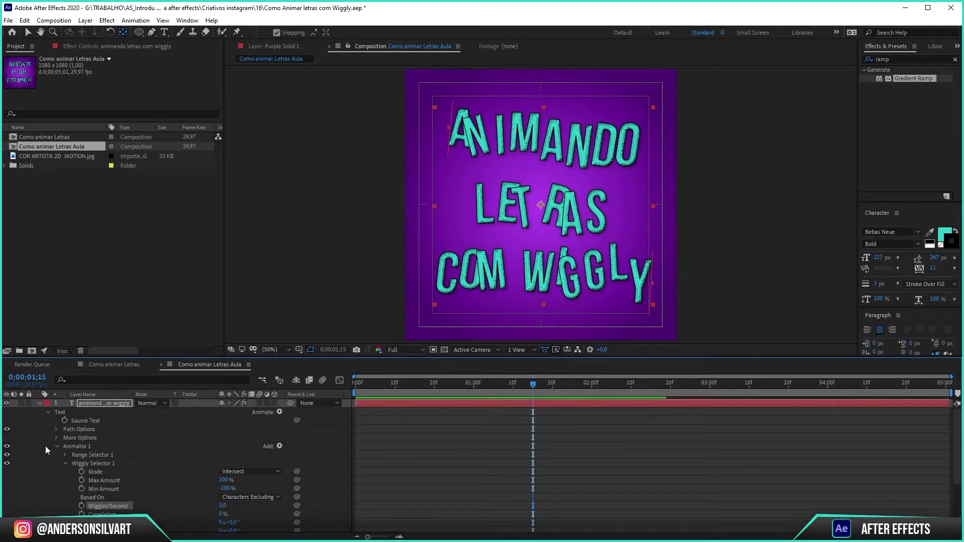
{"action": "left_click", "coordinate": [56, 438]}
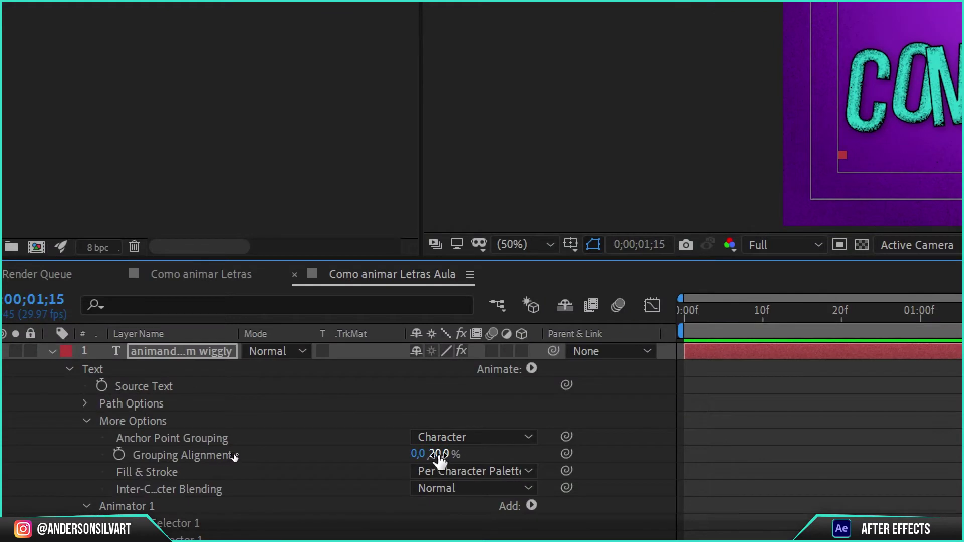
{"action": "left_click", "coordinate": [234, 453]}
{"action": "type", "text": "30"}
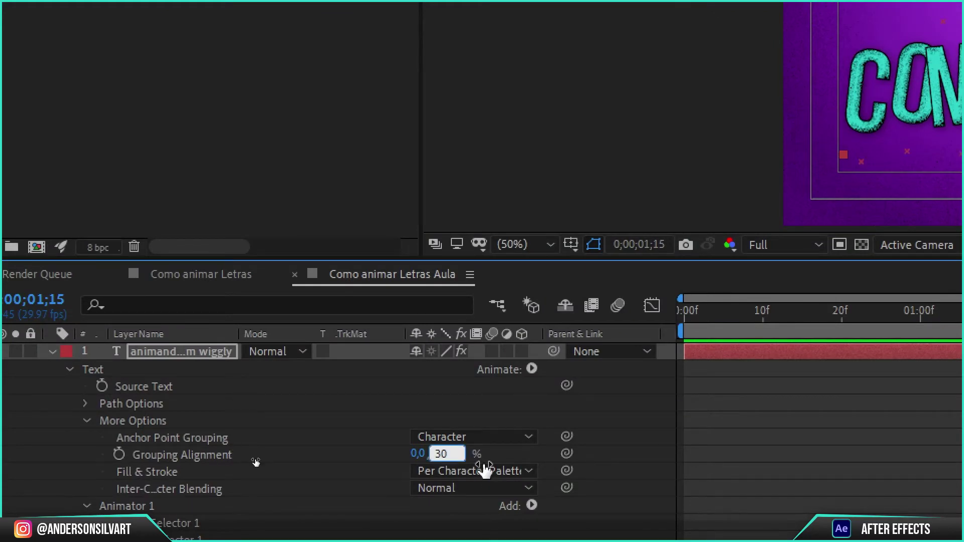
{"action": "key", "text": "Return"}
Try Anchor Point Grouping as Word, revert it to Character, and preview.
{"action": "left_click", "coordinate": [450, 438]}
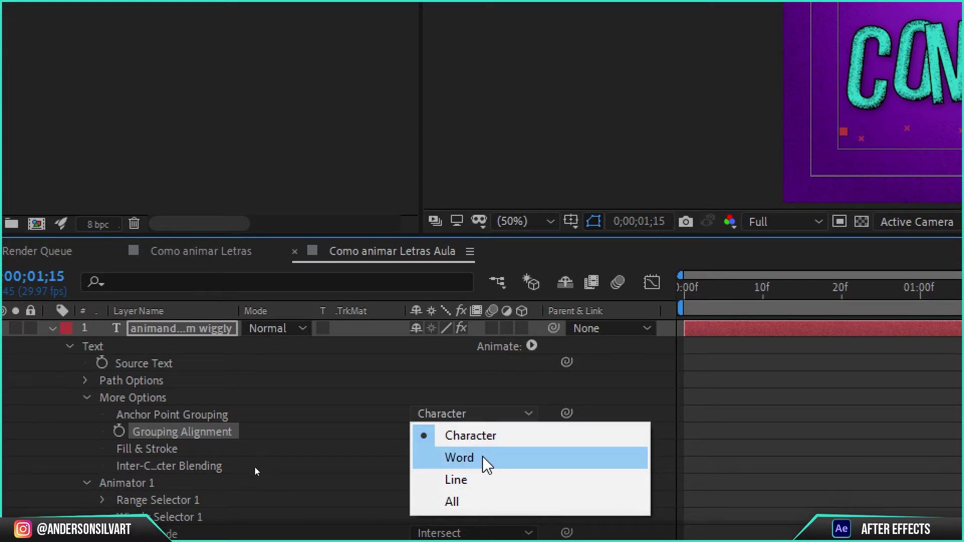
{"action": "left_click", "coordinate": [483, 457]}
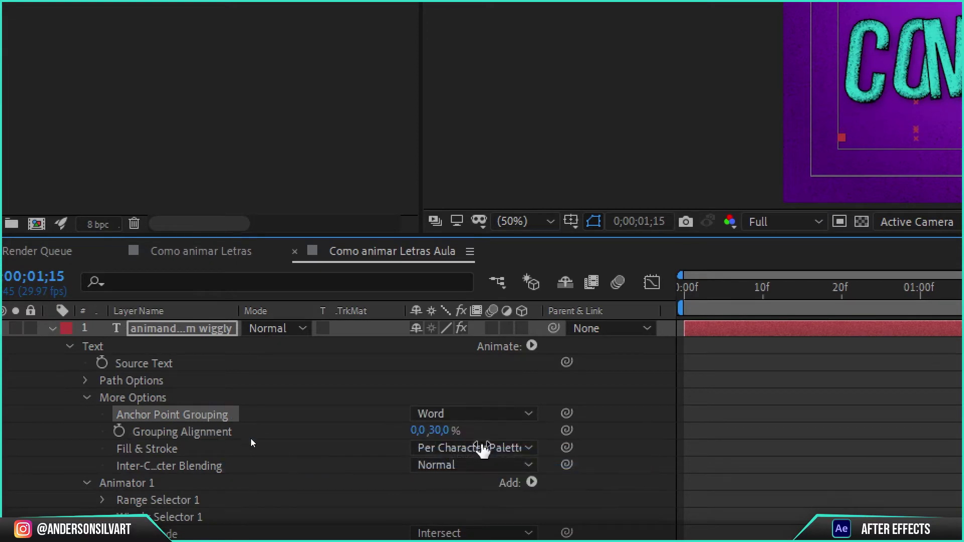
{"action": "left_click", "coordinate": [462, 413]}
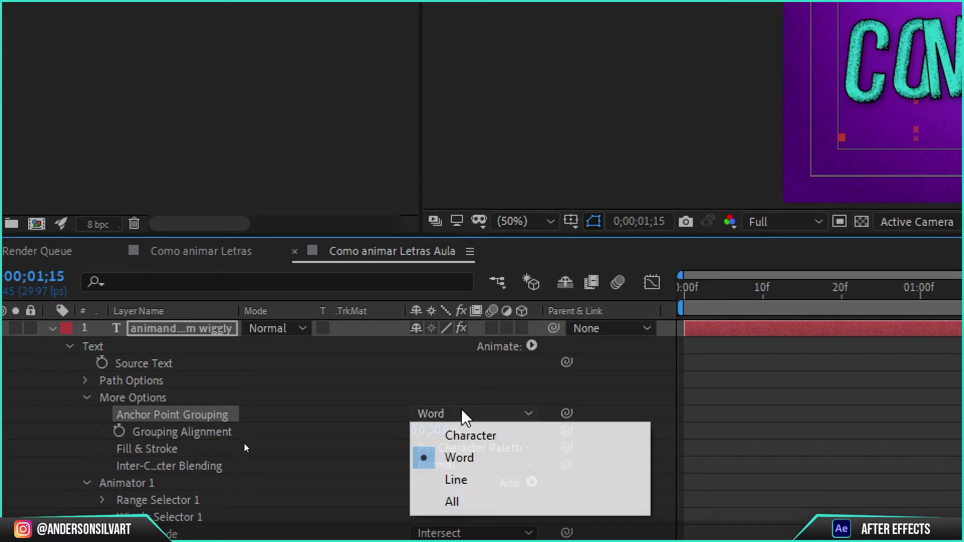
{"action": "left_click", "coordinate": [472, 437]}
{"action": "key", "text": "space"}
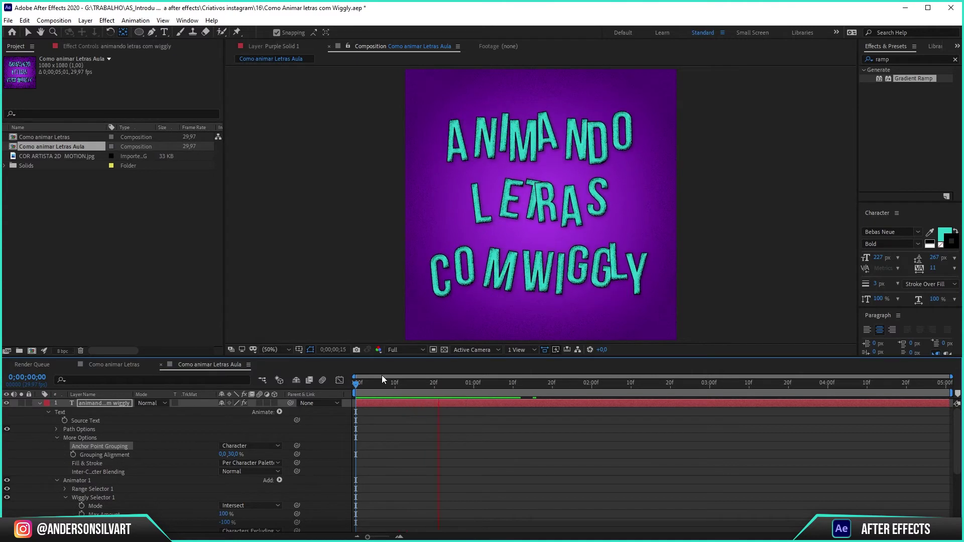
Search 'poste' and drop Posterize Time onto the text layer, then collapse its properties.
{"action": "key", "text": "space"}
{"action": "left_click", "coordinate": [887, 60]}
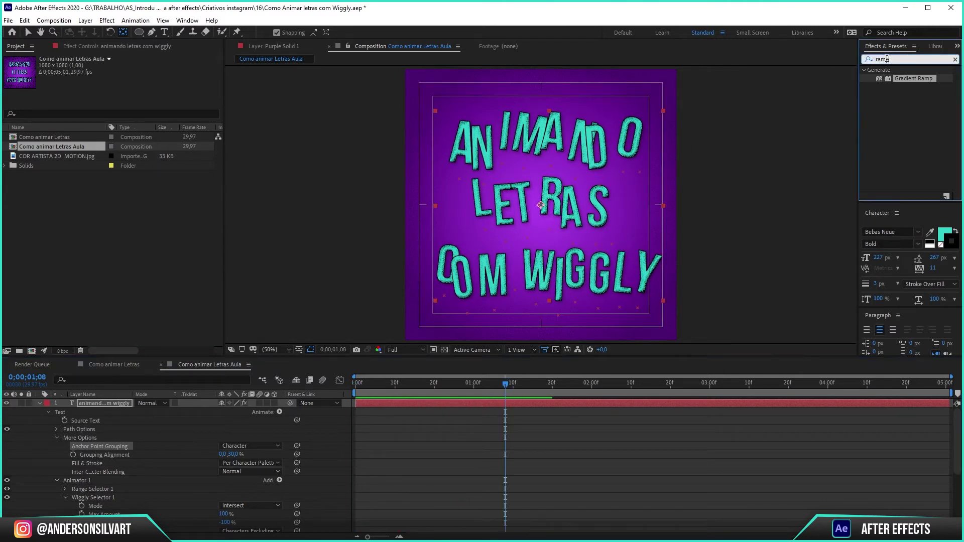
{"action": "key", "text": "BackSpace"}
{"action": "left_click", "coordinate": [868, 59]}
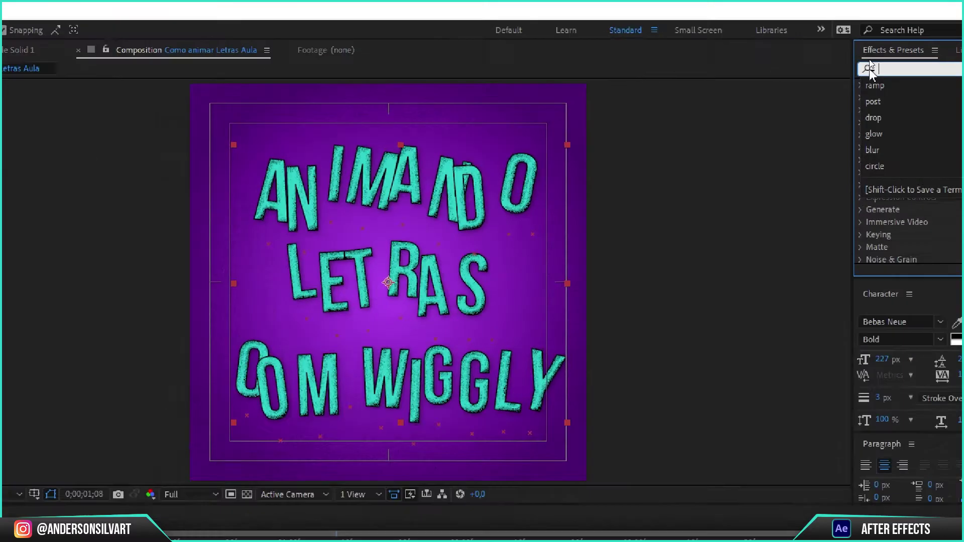
{"action": "left_click", "coordinate": [900, 58]}
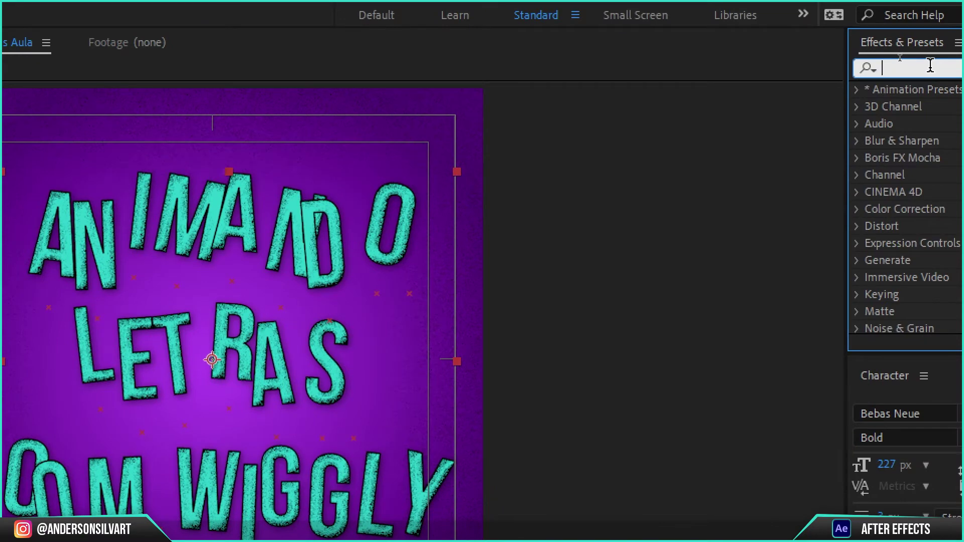
{"action": "type", "text": "poste"}
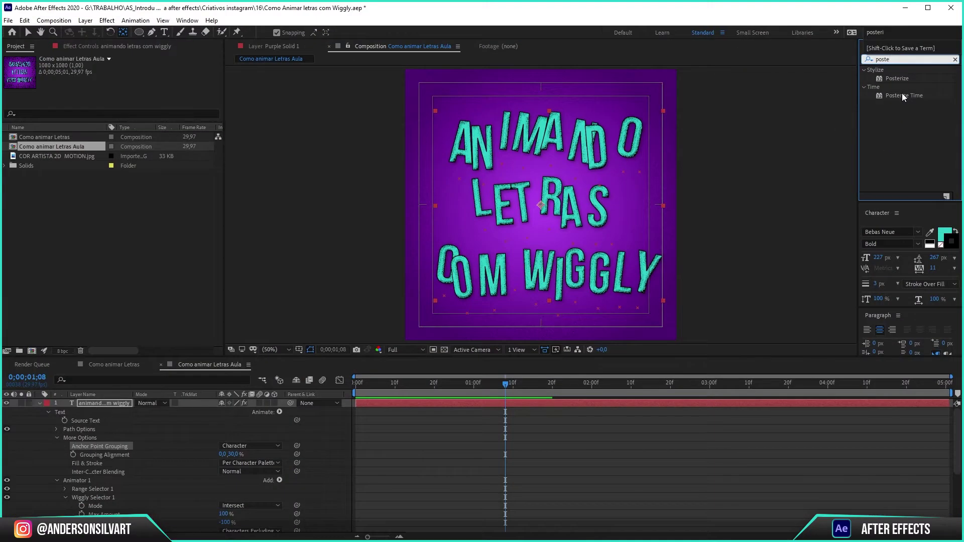
{"action": "left_click_drag", "start_coordinate": [901, 95], "coordinate": [414, 402]}
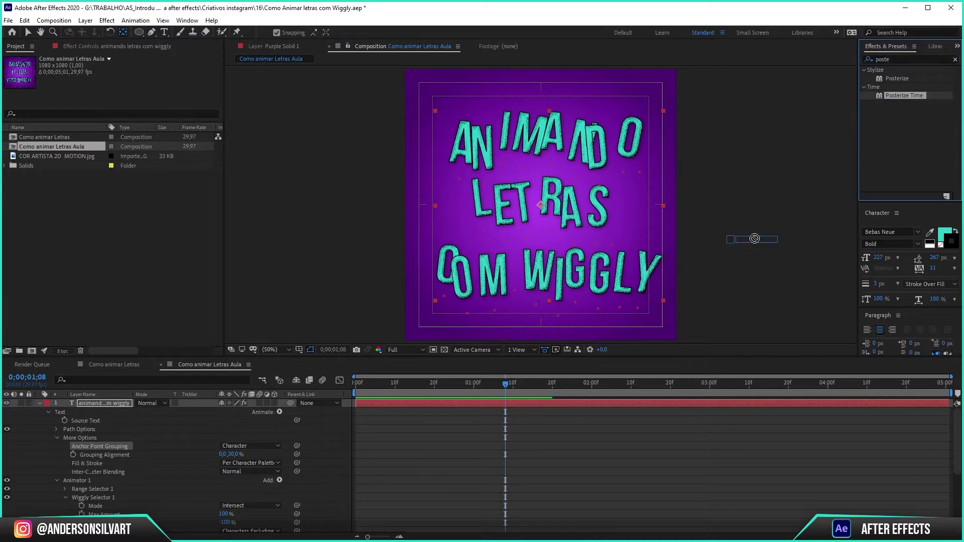
{"action": "left_click", "coordinate": [39, 403]}
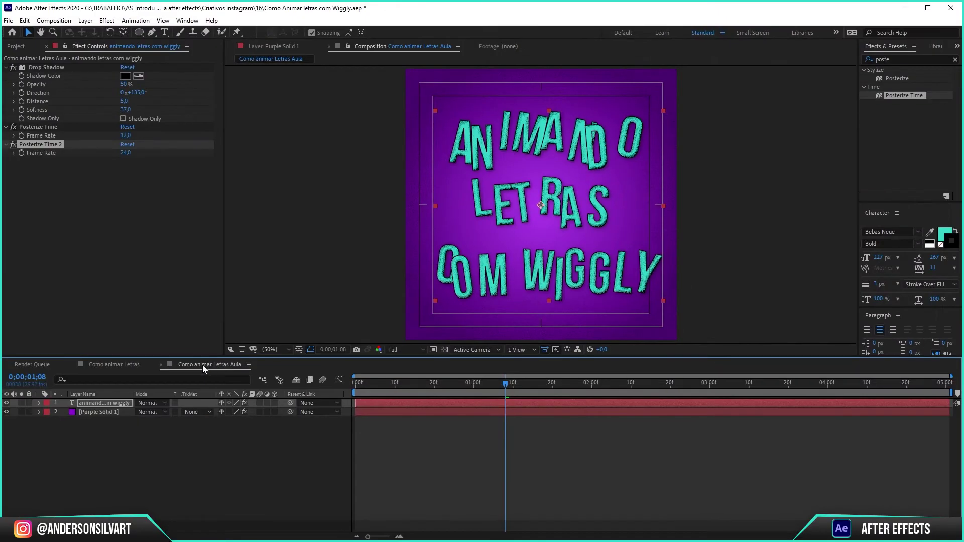
{"action": "left_click", "coordinate": [54, 20]}
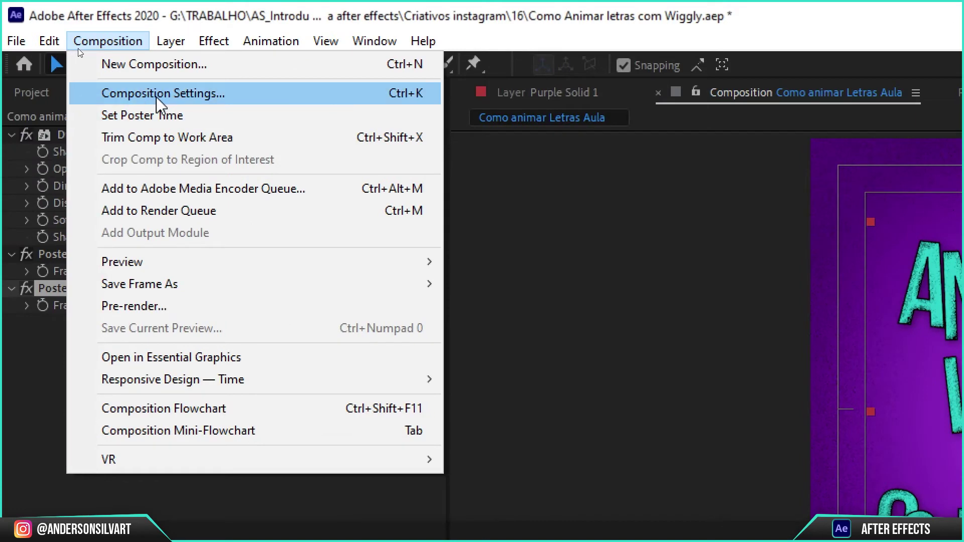
{"action": "left_click", "coordinate": [157, 95]}
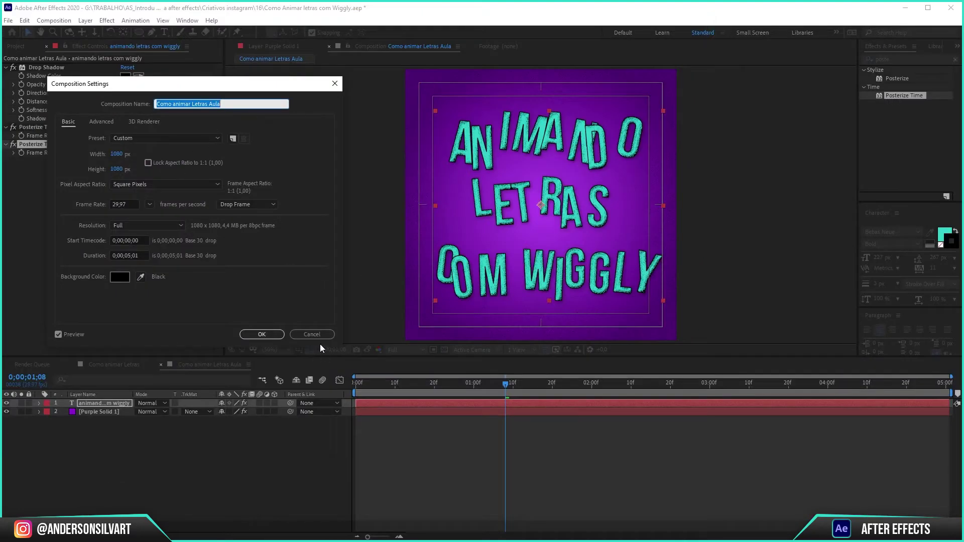
{"action": "left_click", "coordinate": [318, 335]}
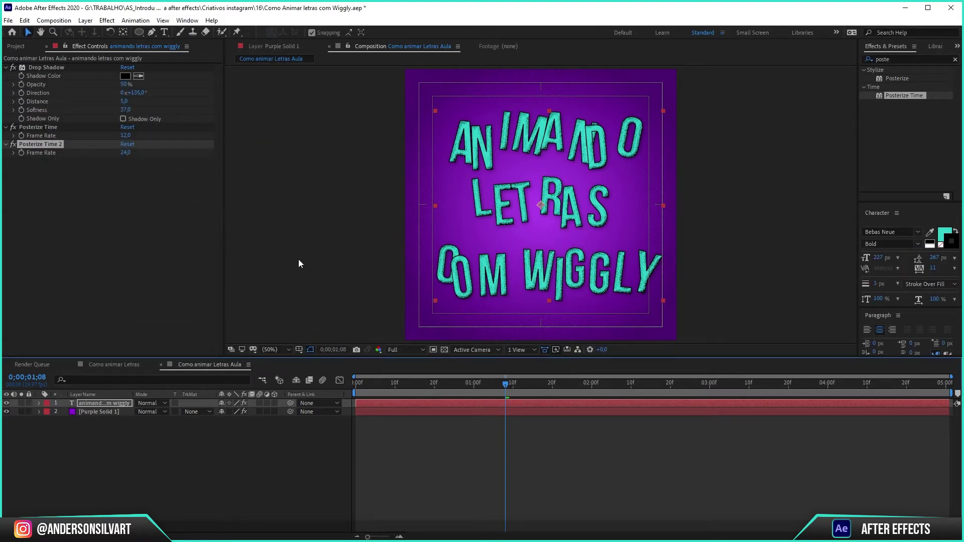
{"action": "left_click_drag", "start_coordinate": [397, 383], "coordinate": [474, 393]}
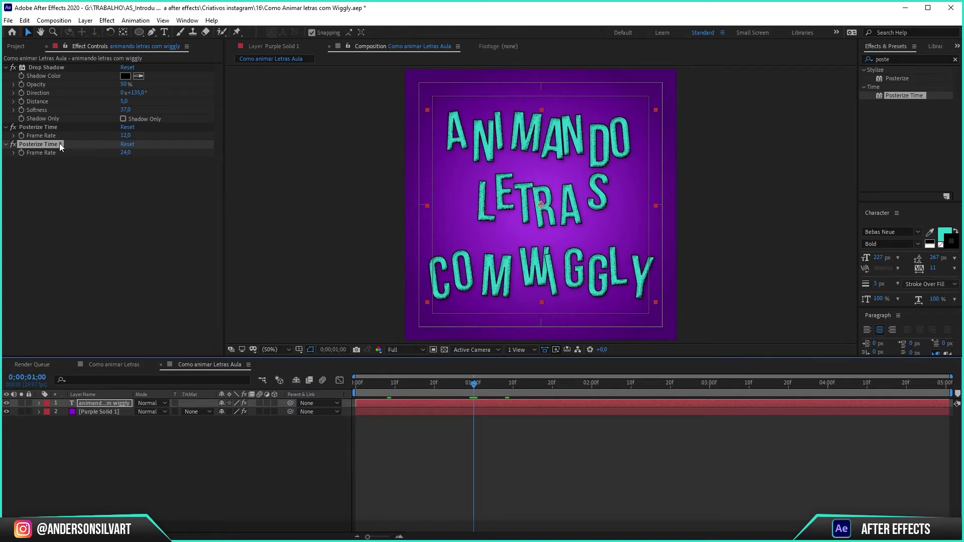
Delete the duplicate Posterize Time 2 effect and rewind to the start.
{"action": "left_click", "coordinate": [38, 143]}
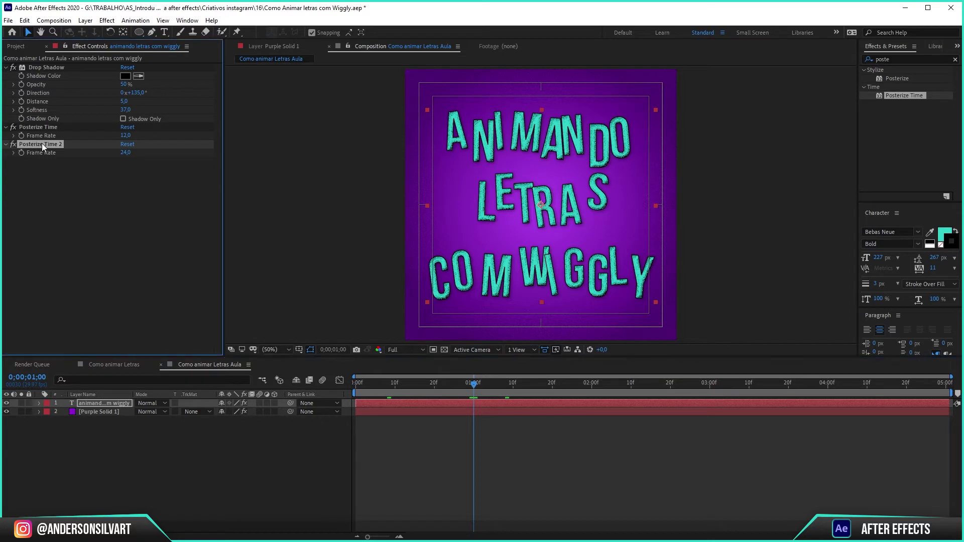
{"action": "key", "text": "Delete"}
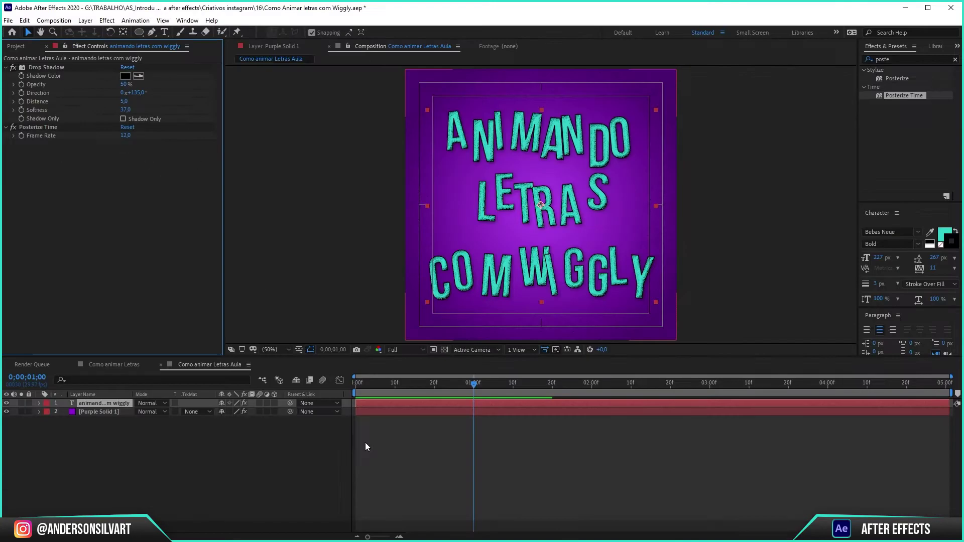
{"action": "key", "text": "Home"}
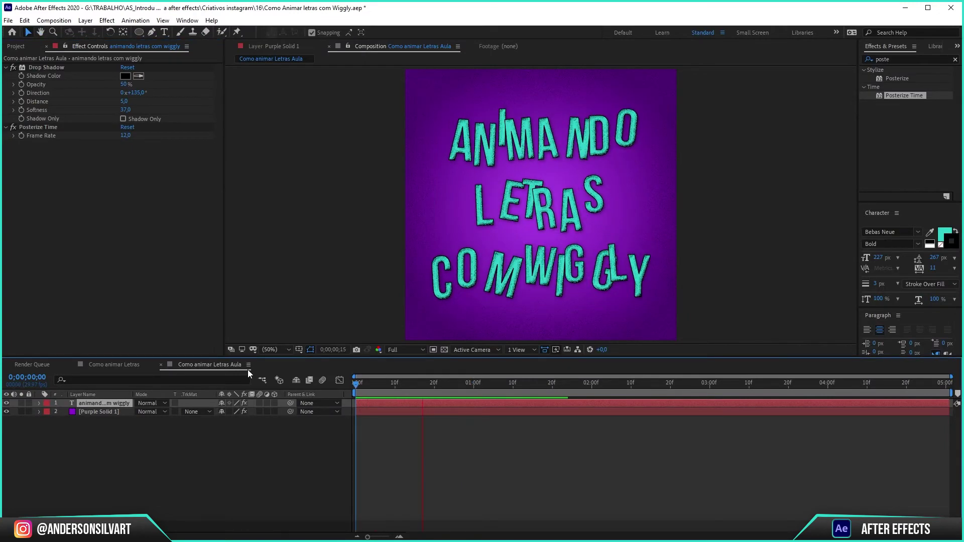
Set the Posterize Time frame rate to 5 and preview the stepped motion.
{"action": "left_click", "coordinate": [125, 135]}
{"action": "type", "text": "5"}
{"action": "key", "text": "Return"}
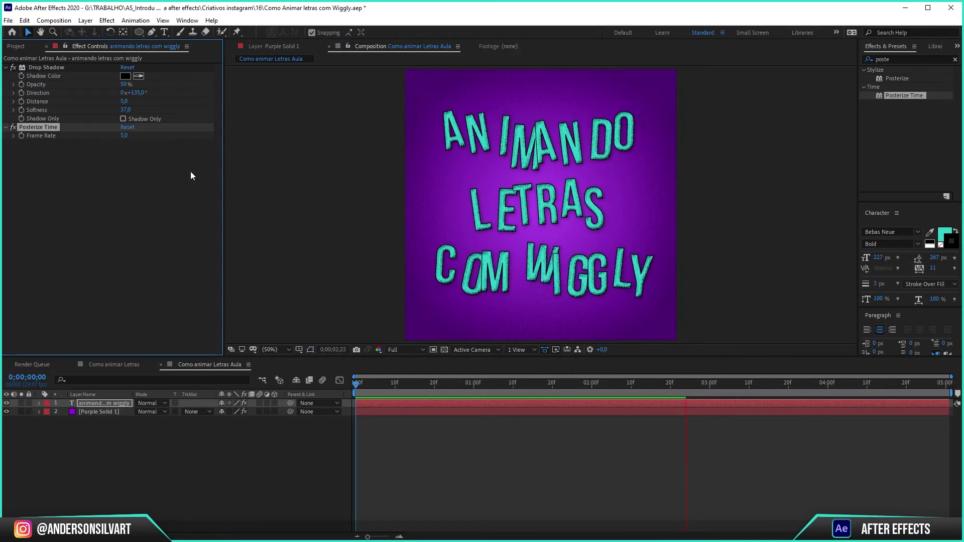
{"action": "key", "text": "space"}
{"action": "key", "text": "space"}
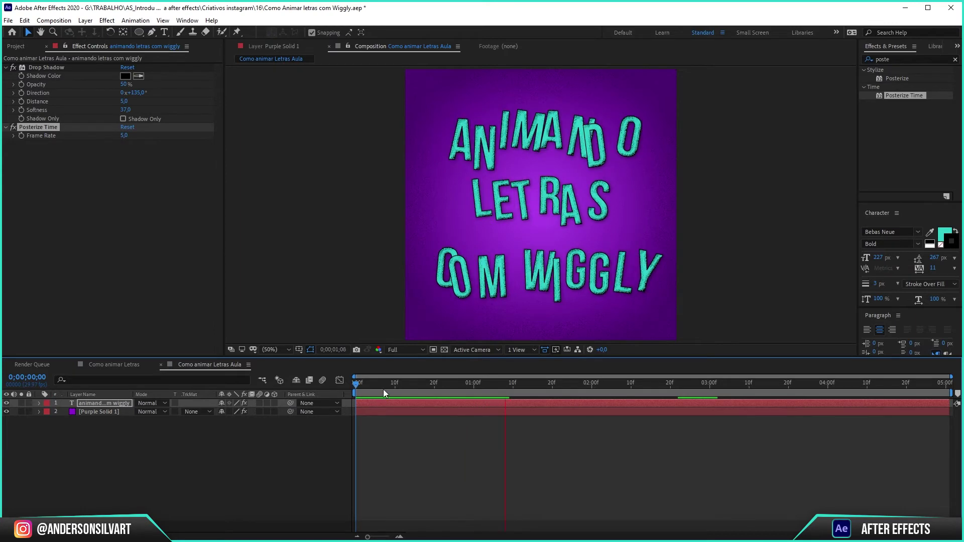
{"action": "key", "text": "space"}
{"action": "key", "text": "space"}
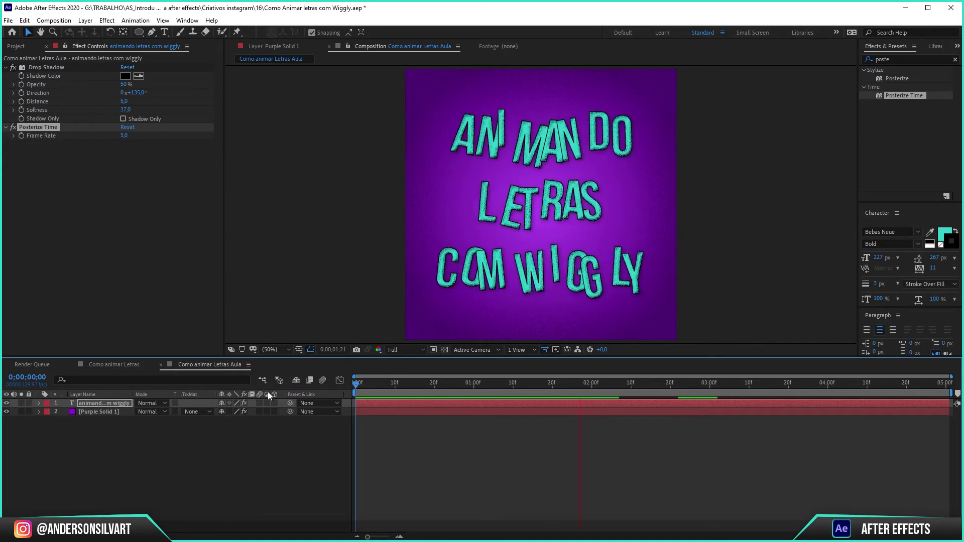
{"action": "left_click", "coordinate": [104, 410]}
Raise the Wiggly Selector's Wiggles/Second to 6 and preview the faster wiggle.
{"action": "left_click", "coordinate": [39, 412]}
{"action": "left_click", "coordinate": [39, 403]}
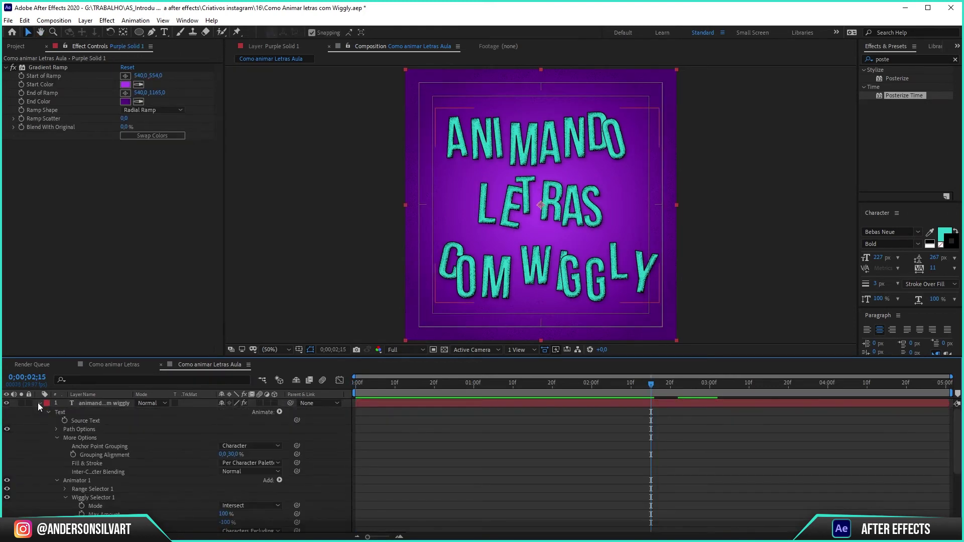
{"action": "scroll", "coordinate": [132, 504], "scroll_direction": "down", "scroll_amount": 3}
{"action": "scroll", "coordinate": [133, 504], "scroll_direction": "down", "scroll_amount": 3}
{"action": "left_click", "coordinate": [221, 438]}
{"action": "type", "text": "6"}
{"action": "key", "text": "Return"}
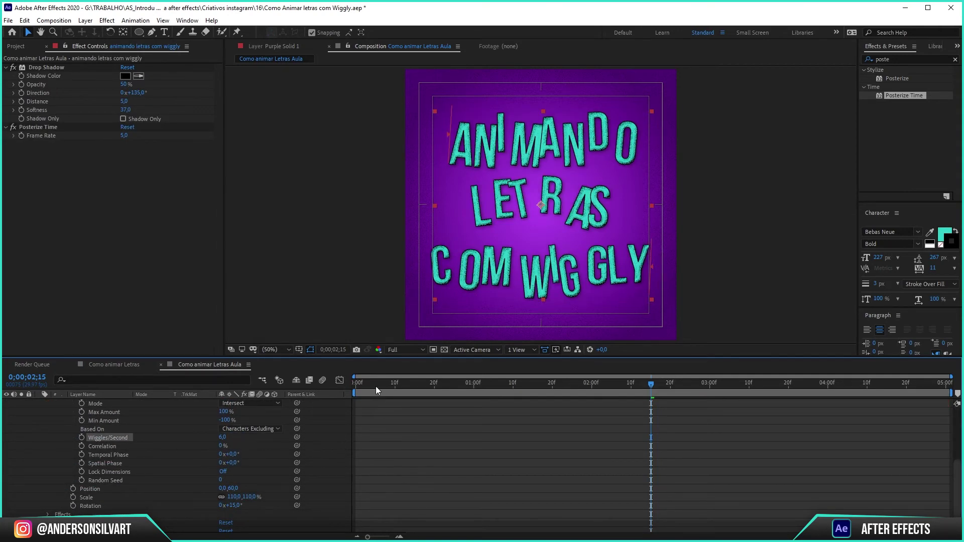
{"action": "key", "text": "Home"}
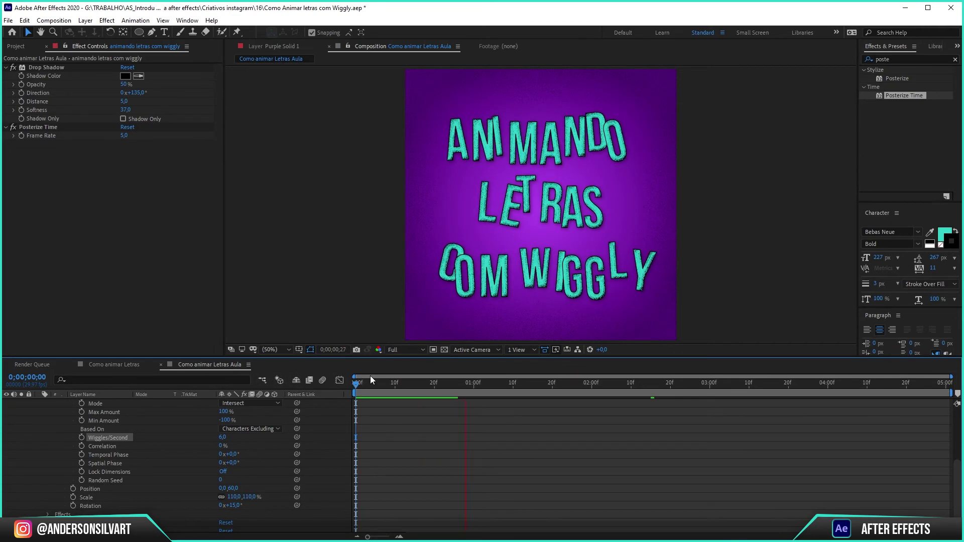
{"action": "key", "text": "space"}
{"action": "key", "text": "space"}
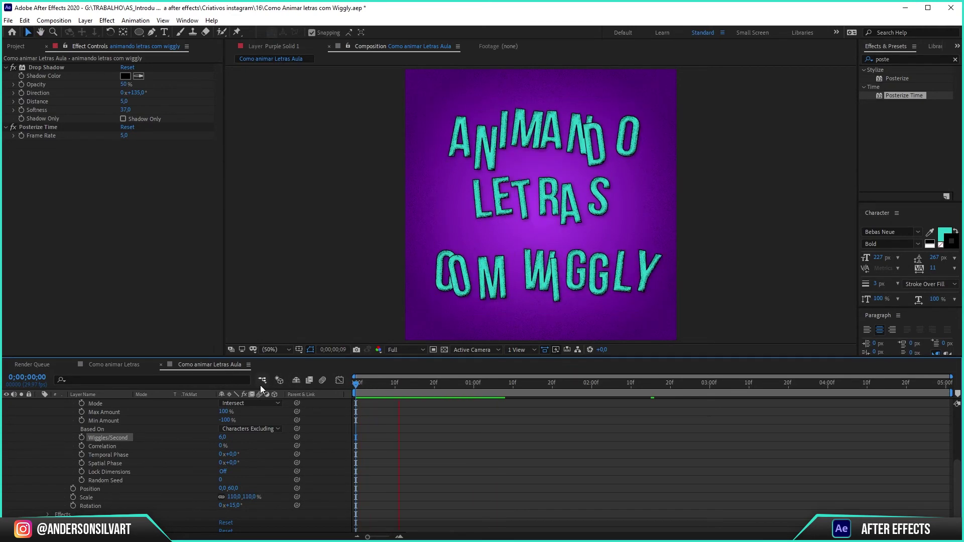
{"action": "key", "text": "space"}
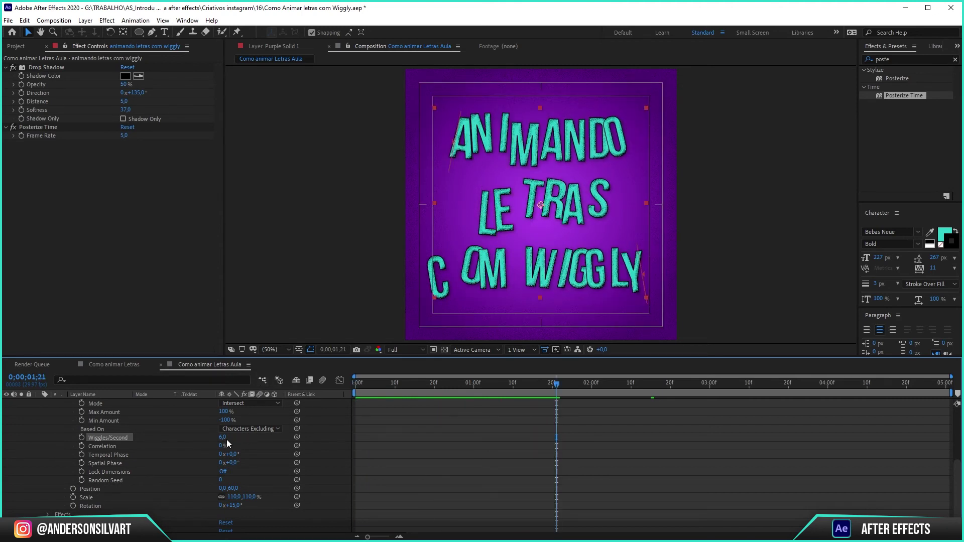
Return Wiggles/Second to 3 and compare with Posterize Time off, then on again.
{"action": "type", "text": "3"}
{"action": "key", "text": "Return"}
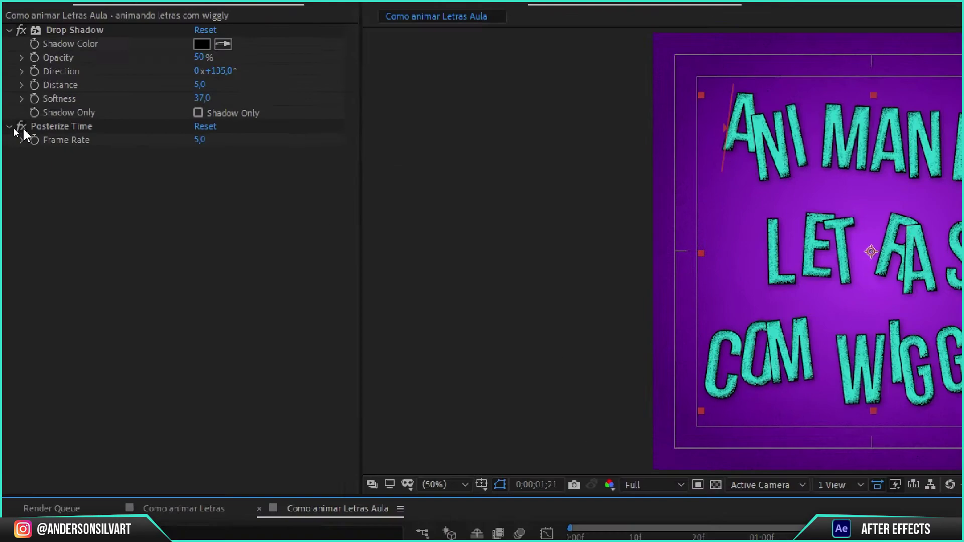
{"action": "left_click", "coordinate": [13, 127]}
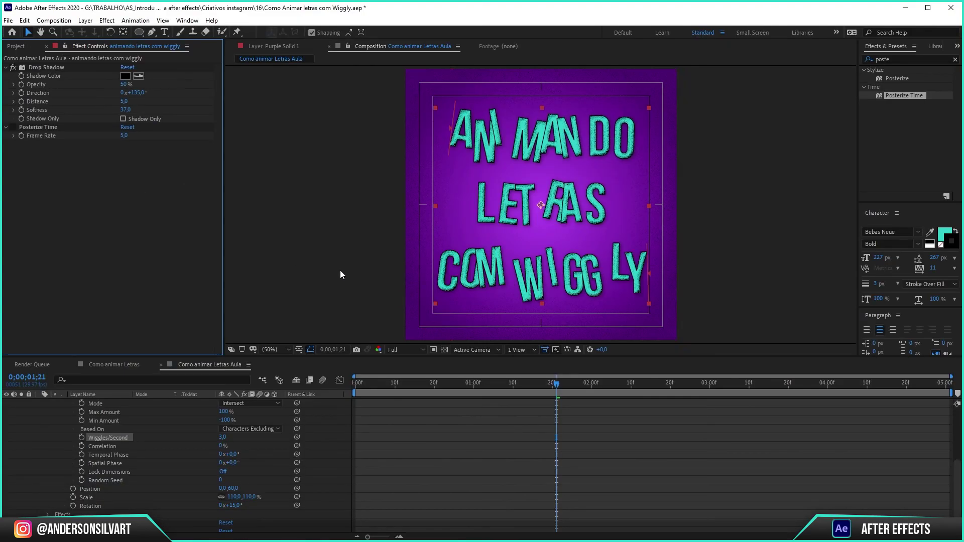
{"action": "key", "text": "space"}
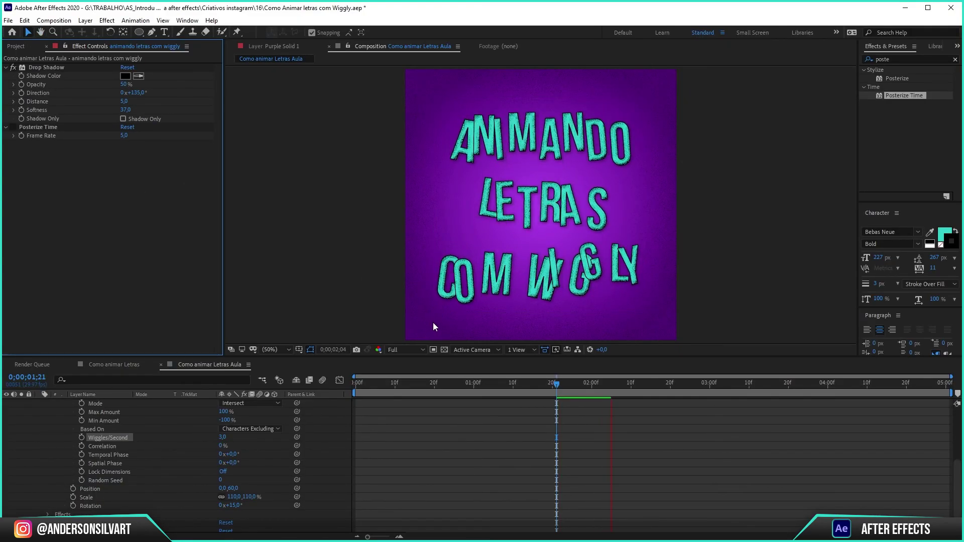
{"action": "left_click", "coordinate": [14, 128]}
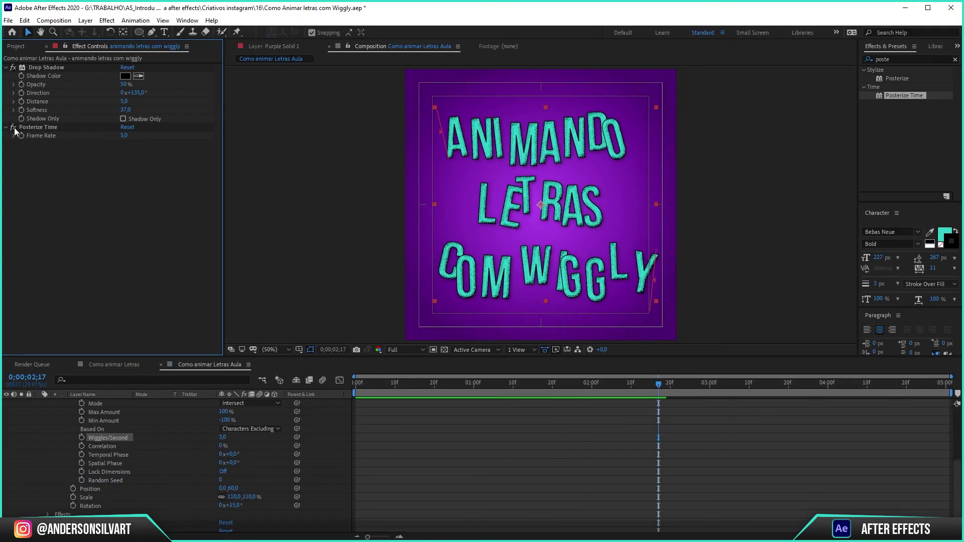